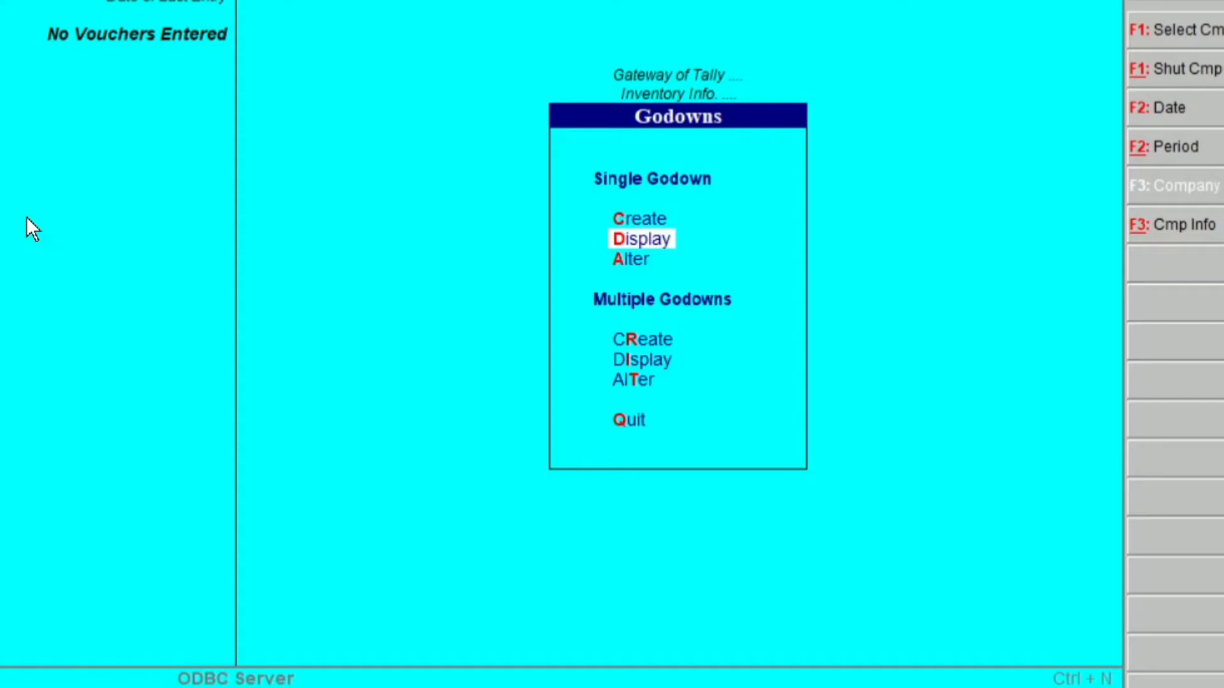
# Look through the existing locations in the single-godown display list, including Main Location, Purnea and Siliguri.
pyautogui.press('Return')
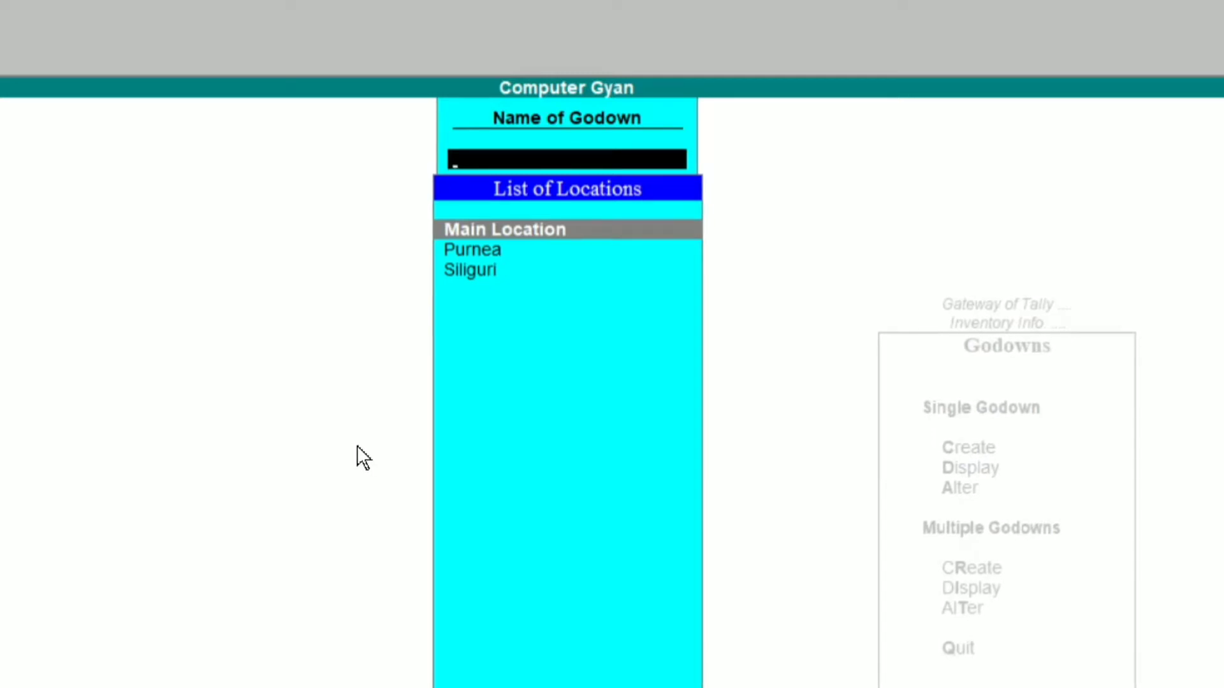
pyautogui.press('Down')
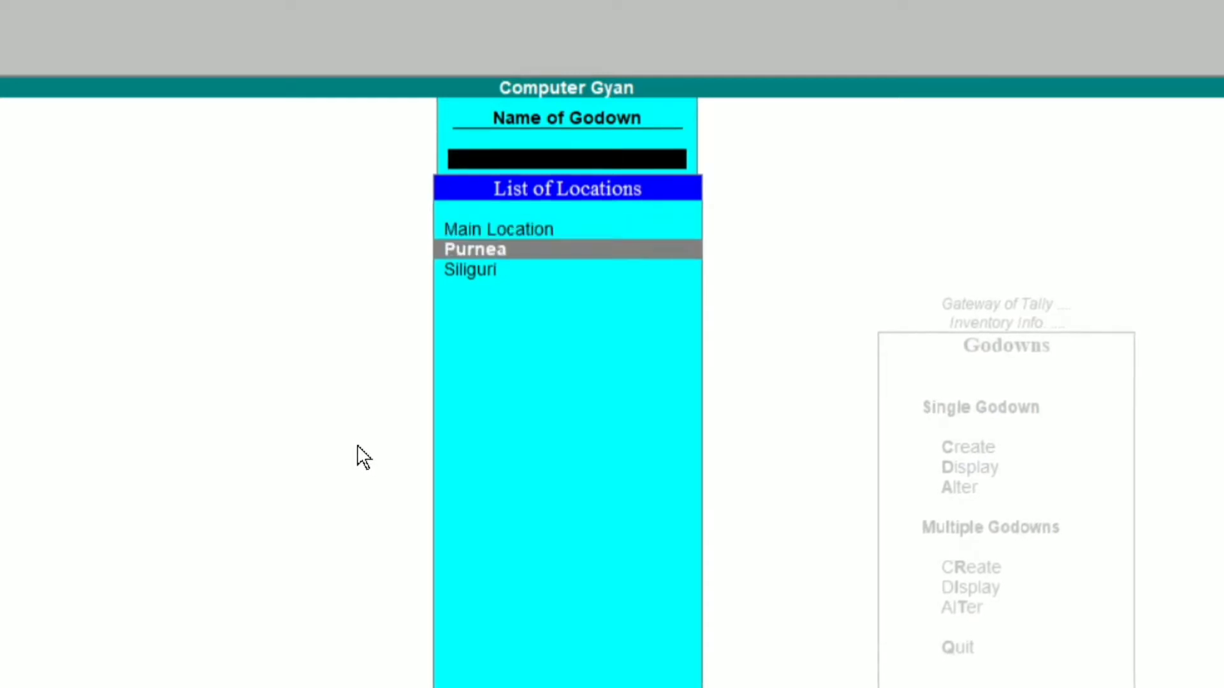
pyautogui.press('Down')
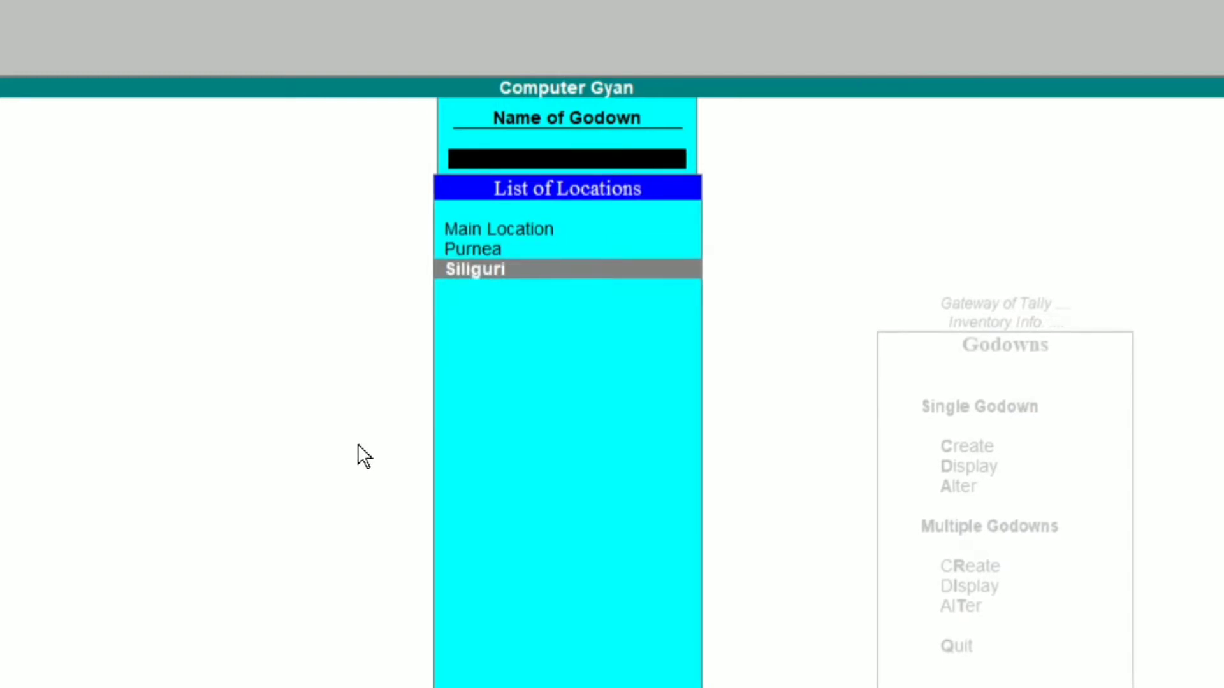
pyautogui.press('Up')
pyautogui.press('Up')
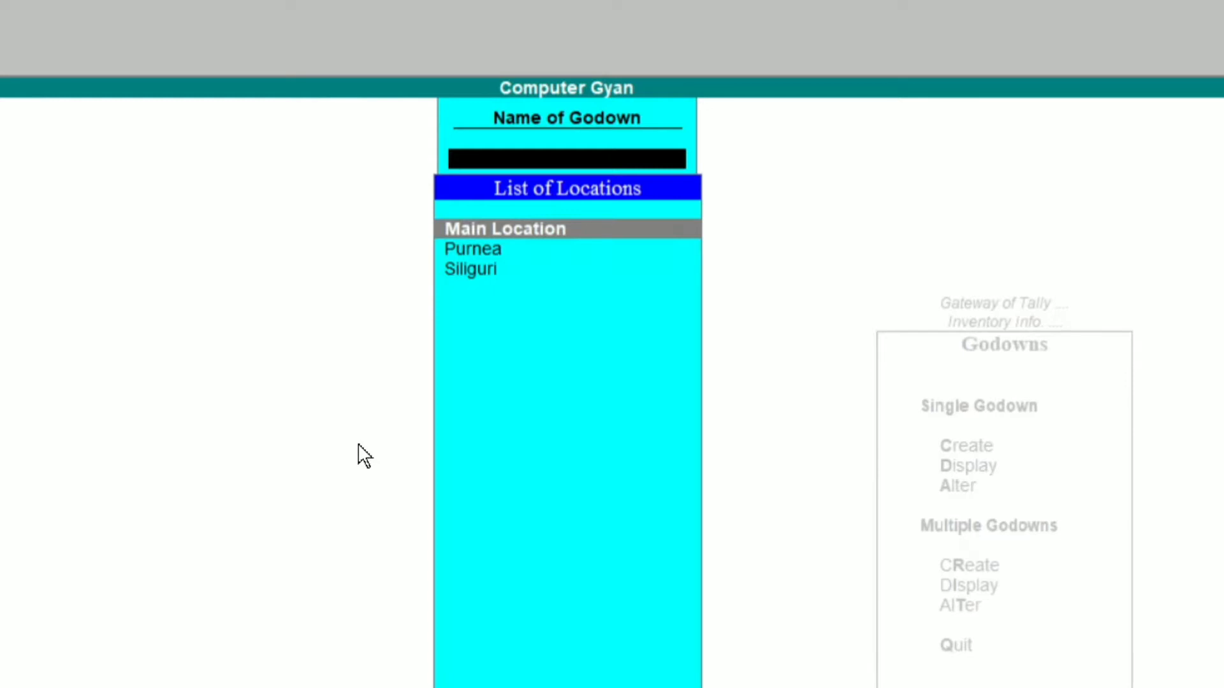
pyautogui.press('Down')
pyautogui.press('Down')
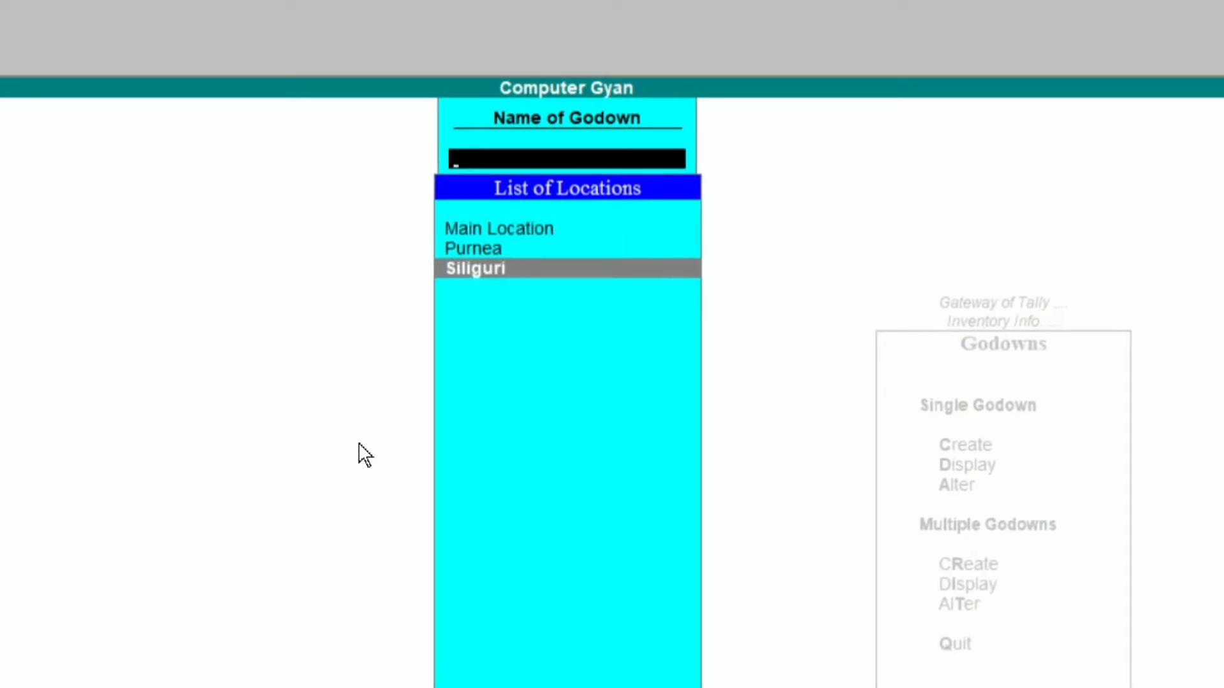
pyautogui.press('Escape')
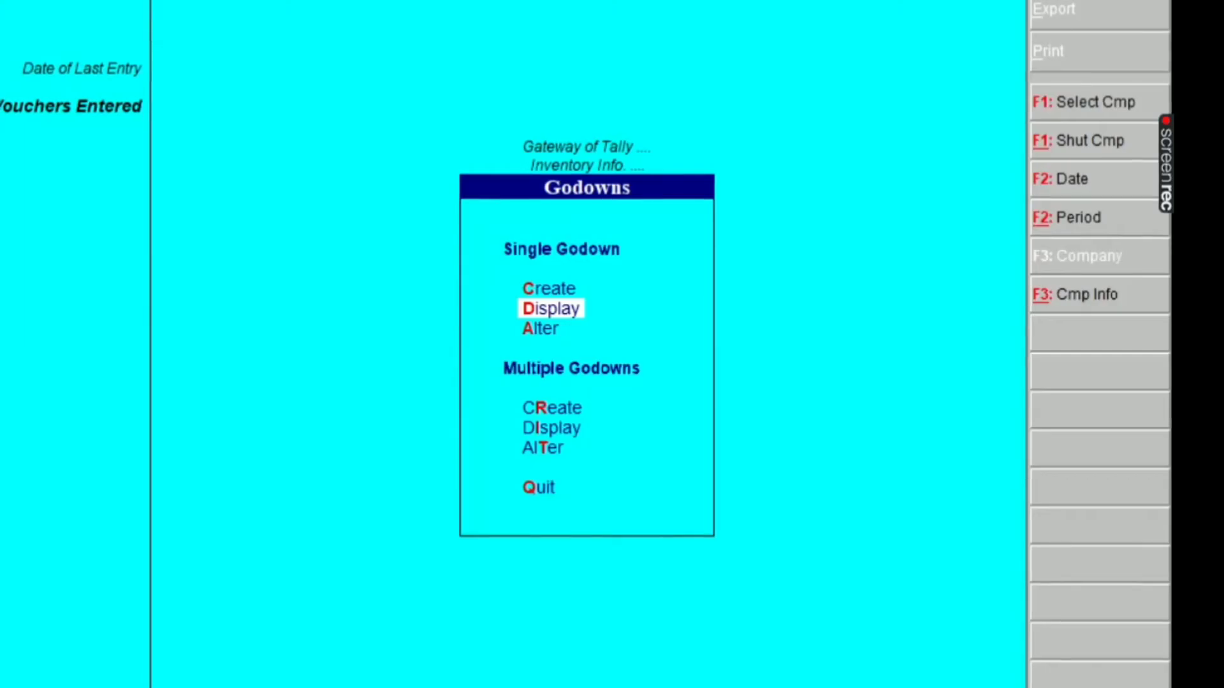
# Leave the godown and inventory masters for the Gateway of Tally and open accounting voucher entry.
pyautogui.press('Down')
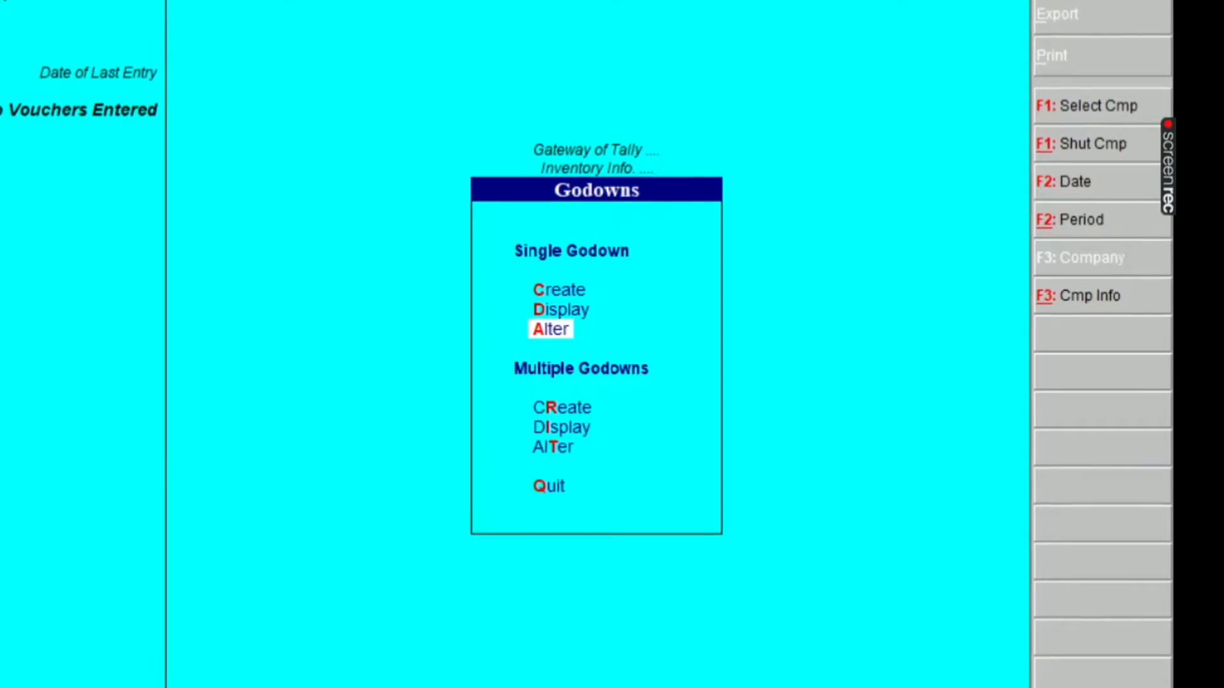
pyautogui.press('Escape')
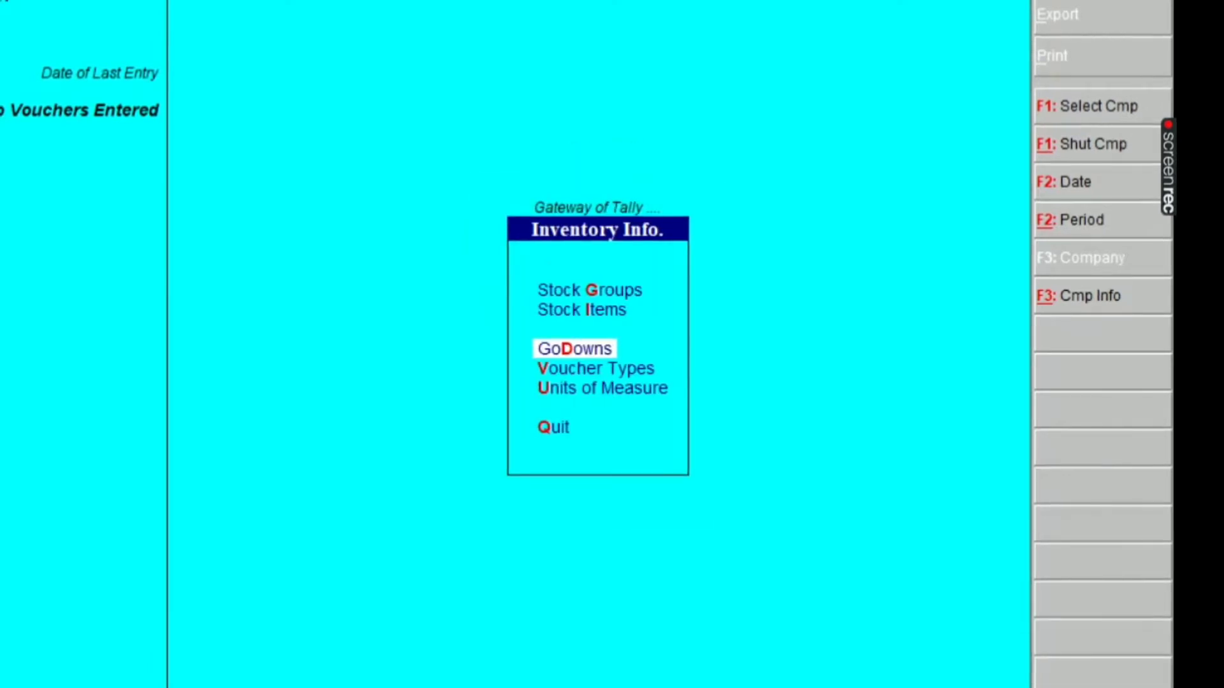
pyautogui.press('Escape')
pyautogui.press('Escape')
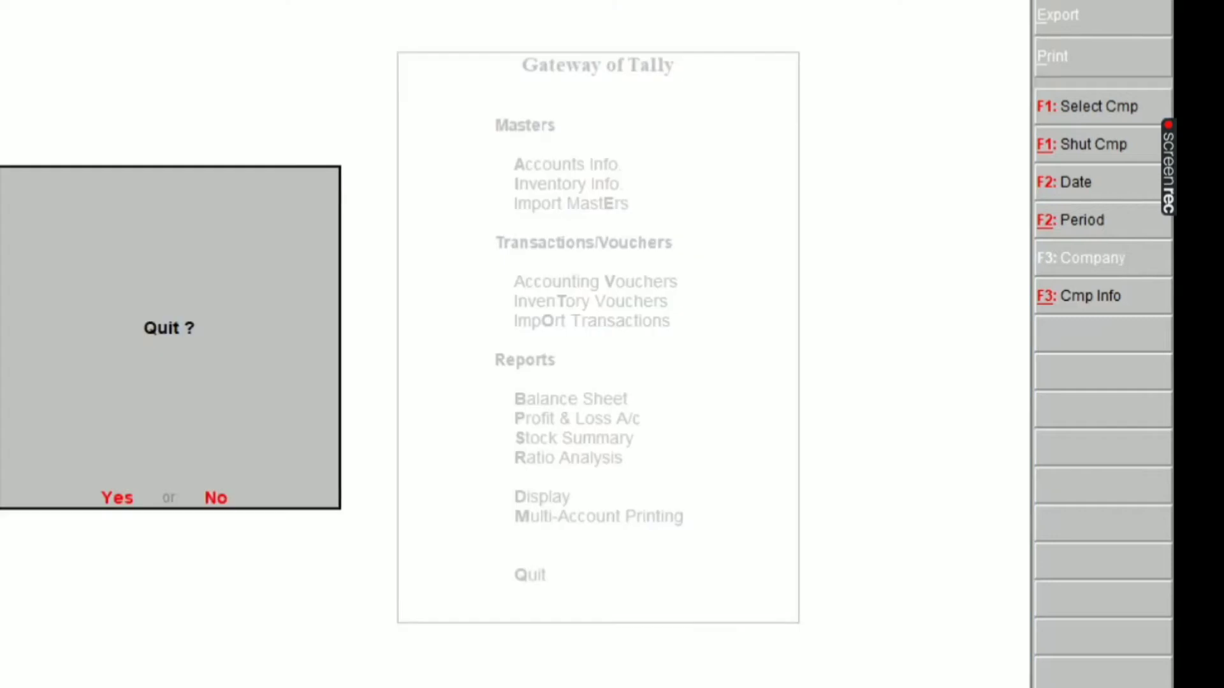
pyautogui.press('Escape')
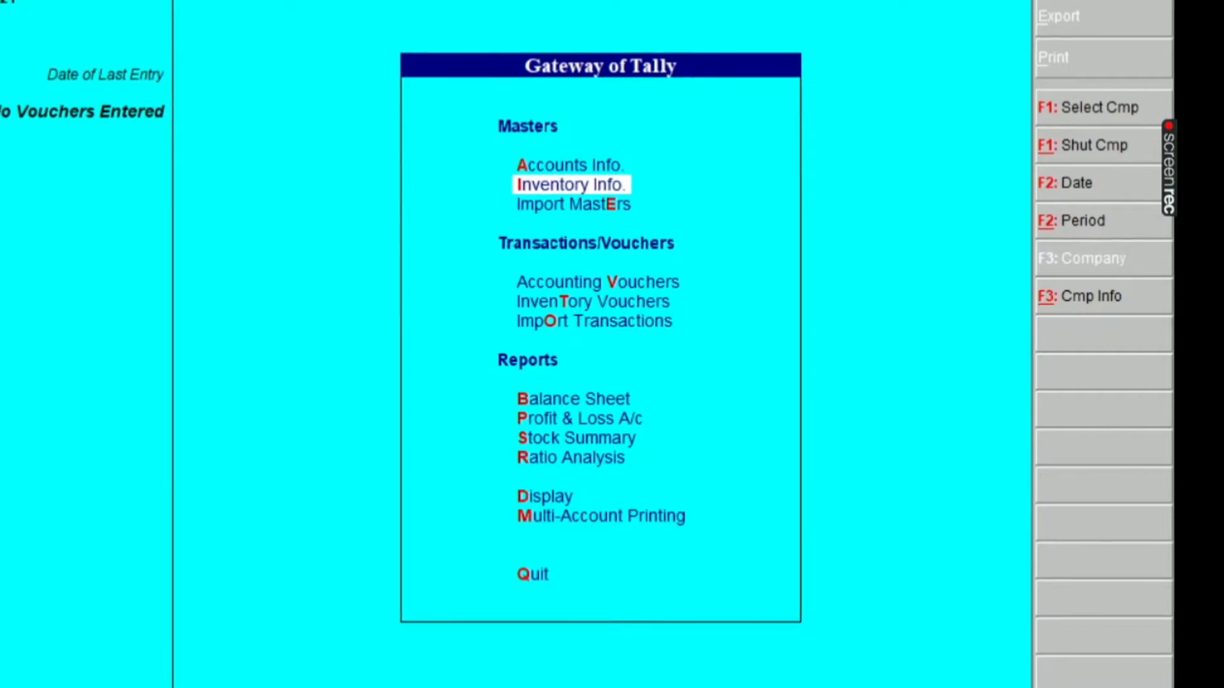
pyautogui.press('Down')
pyautogui.press('Down')
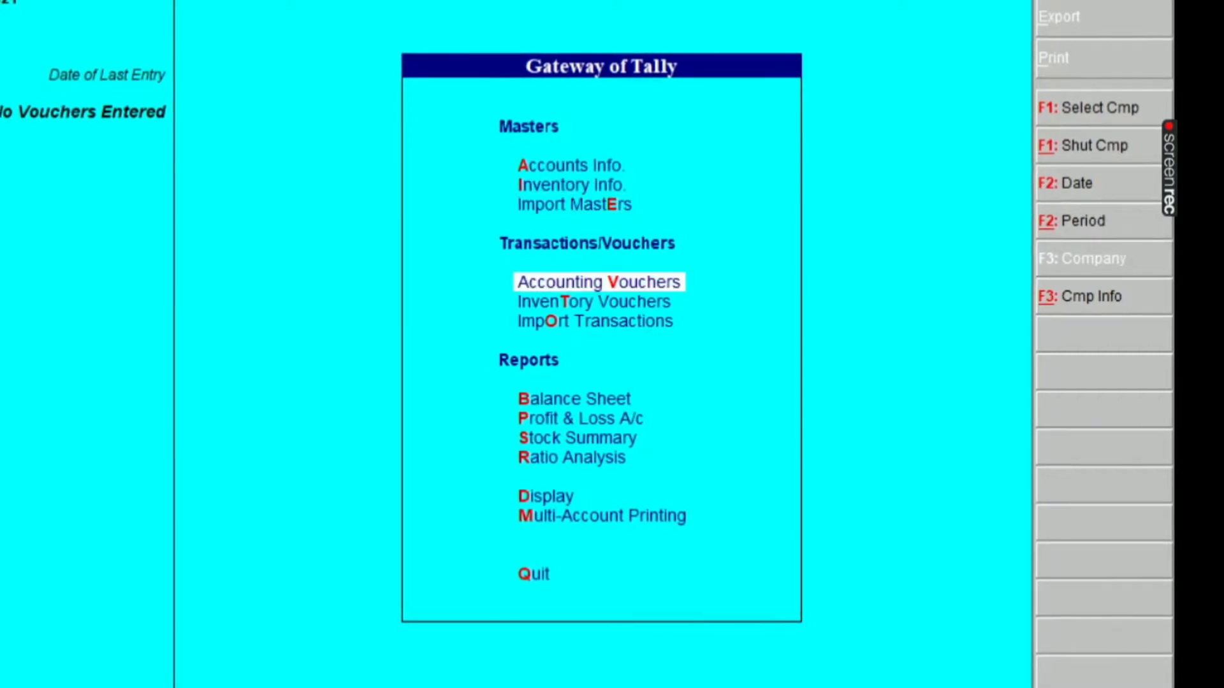
pyautogui.press('Return')
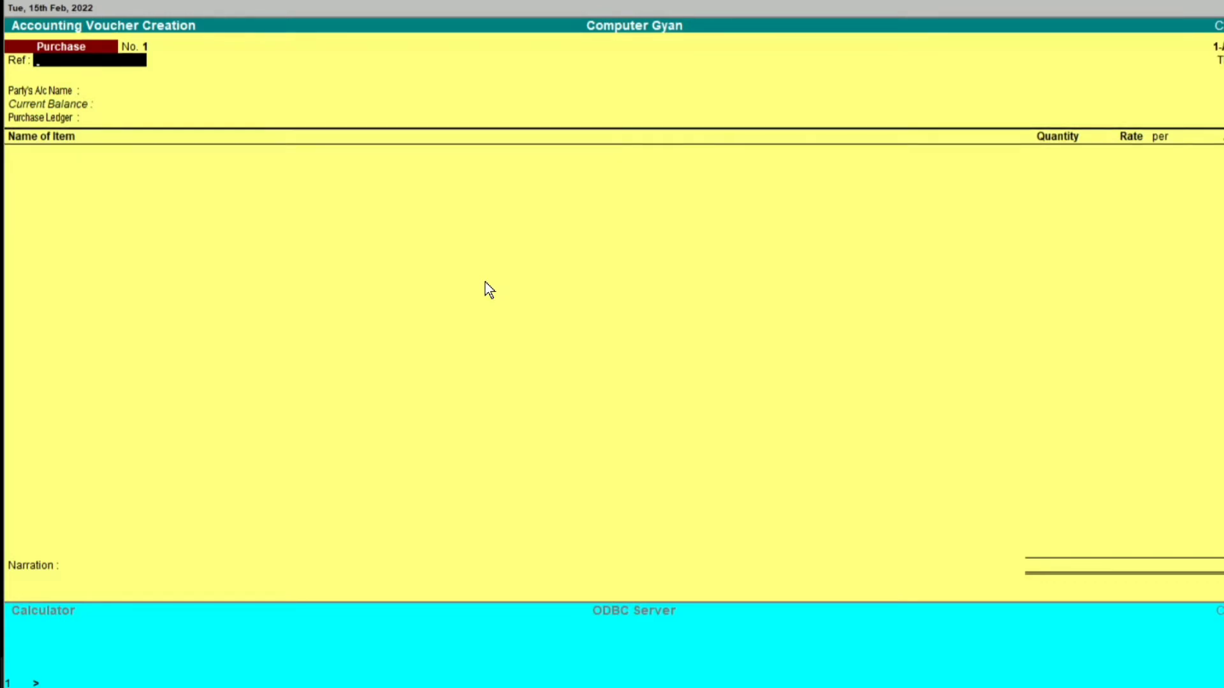
# Fill the purchase voucher header with the supplier's SC ledger as party account, default supplier details and the Purchase ledger, leaving the reference blank.
pyautogui.press('Return')
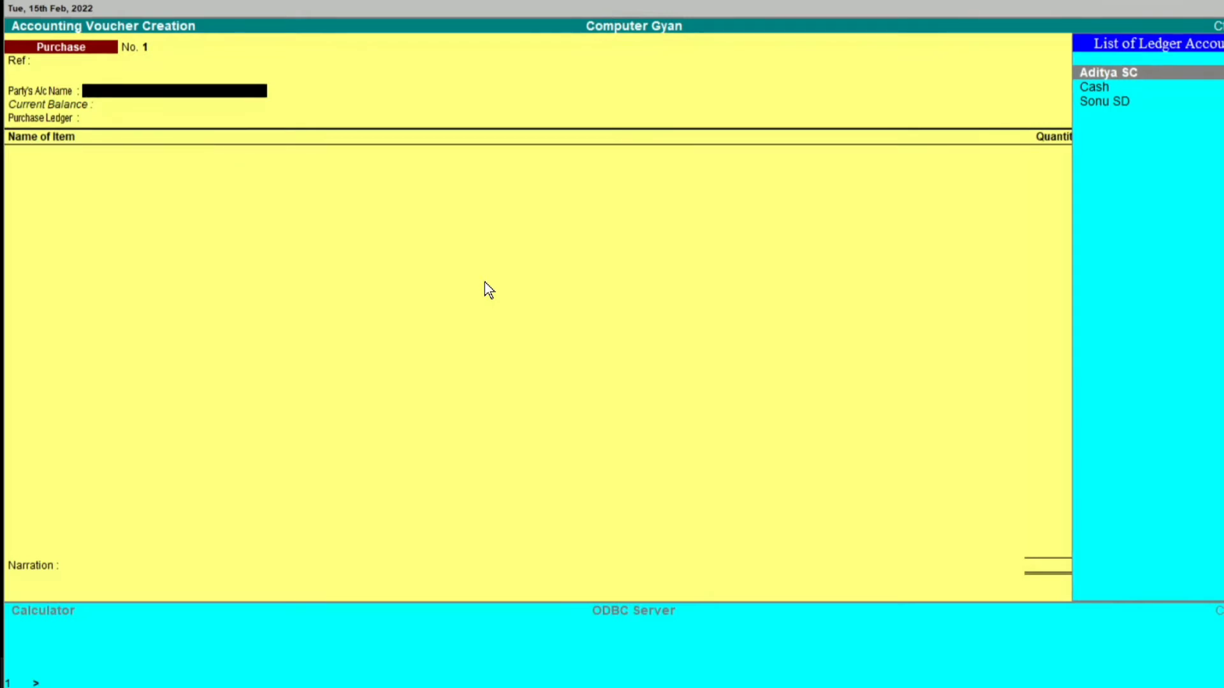
pyautogui.press('Return')
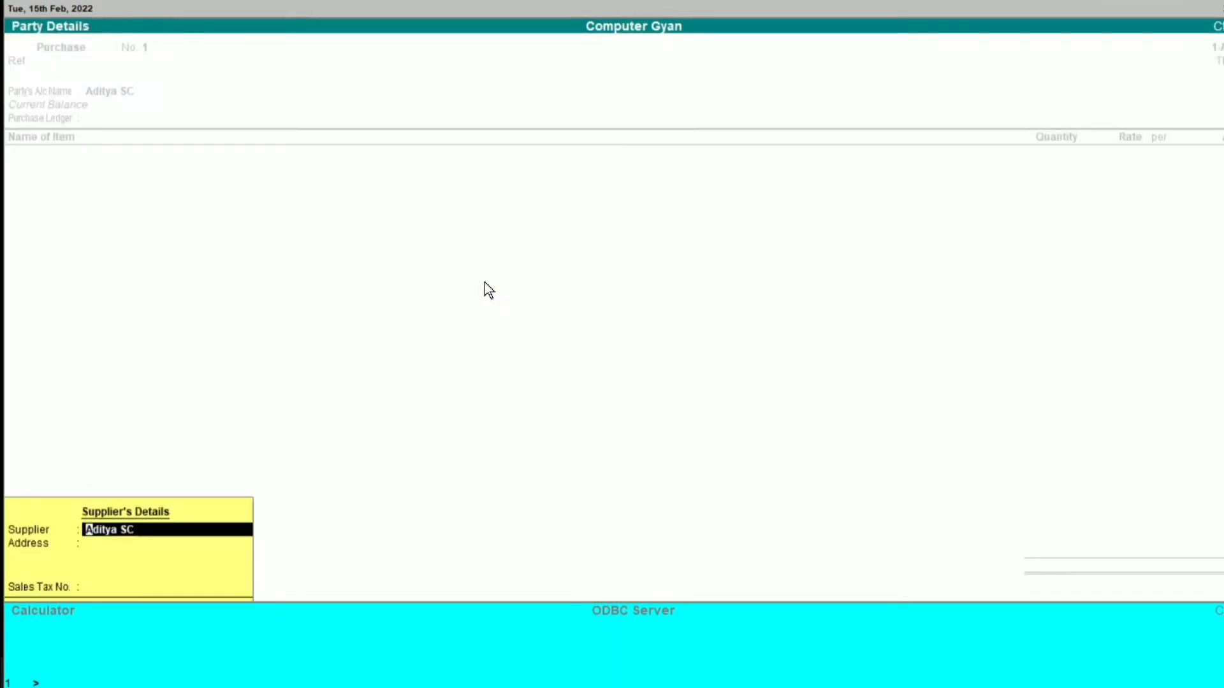
pyautogui.press('Return')
pyautogui.press('Return')
pyautogui.press('Return')
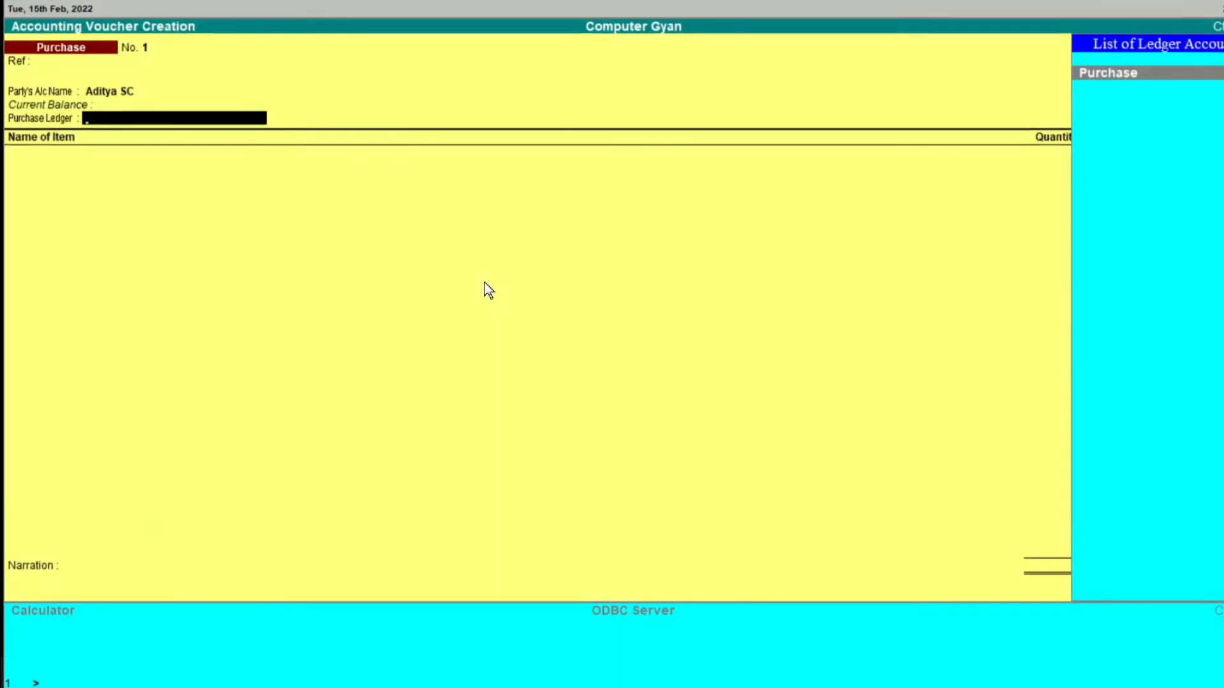
pyautogui.press('Return')
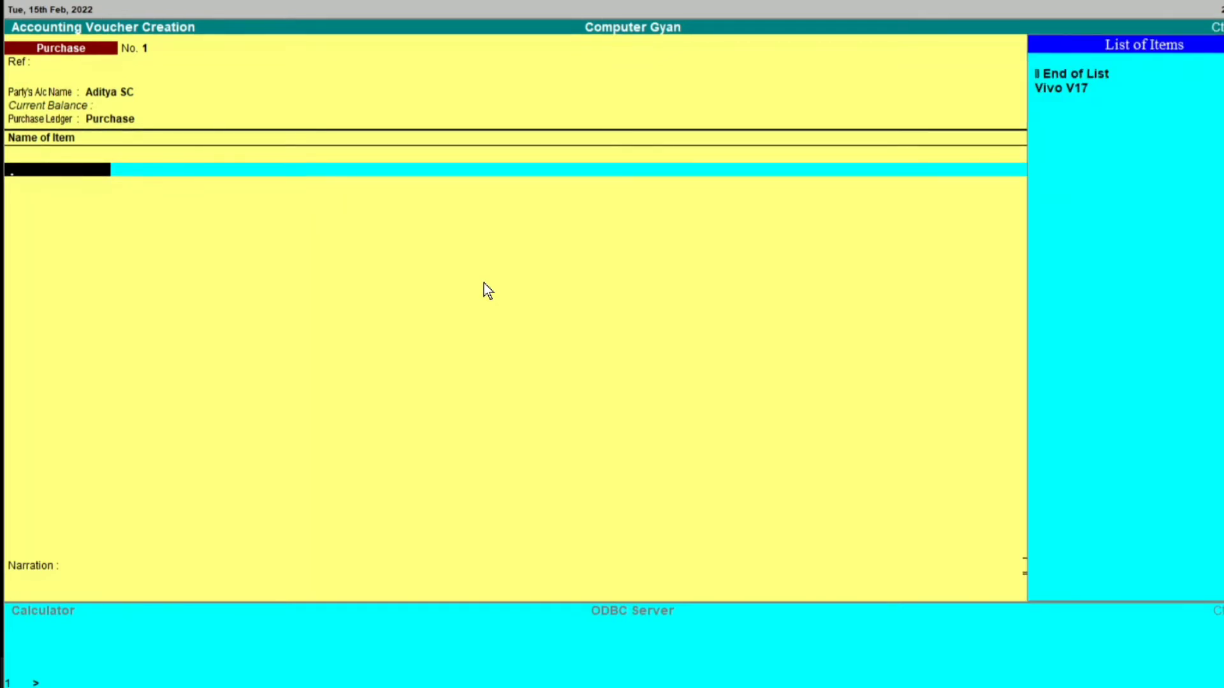
# Add the item Vivo V17 to the purchase and allocate 10 Pcs at a rate of 21000 to Main Location.
pyautogui.press('Down')
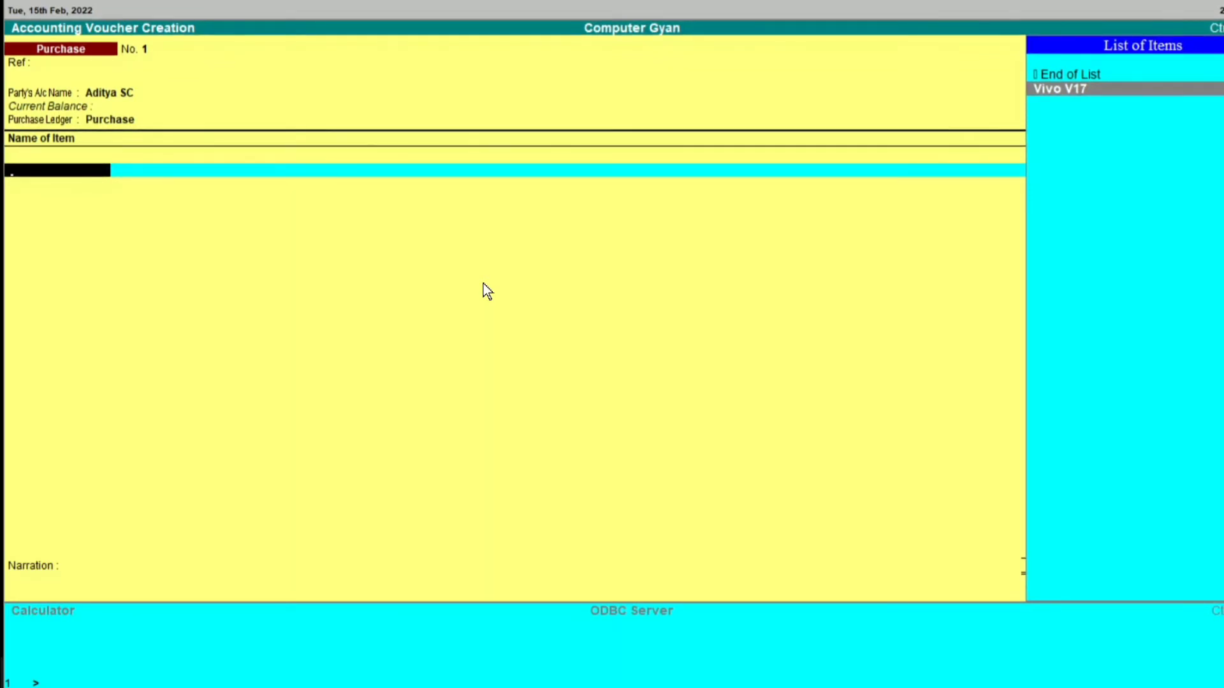
pyautogui.press('Return')
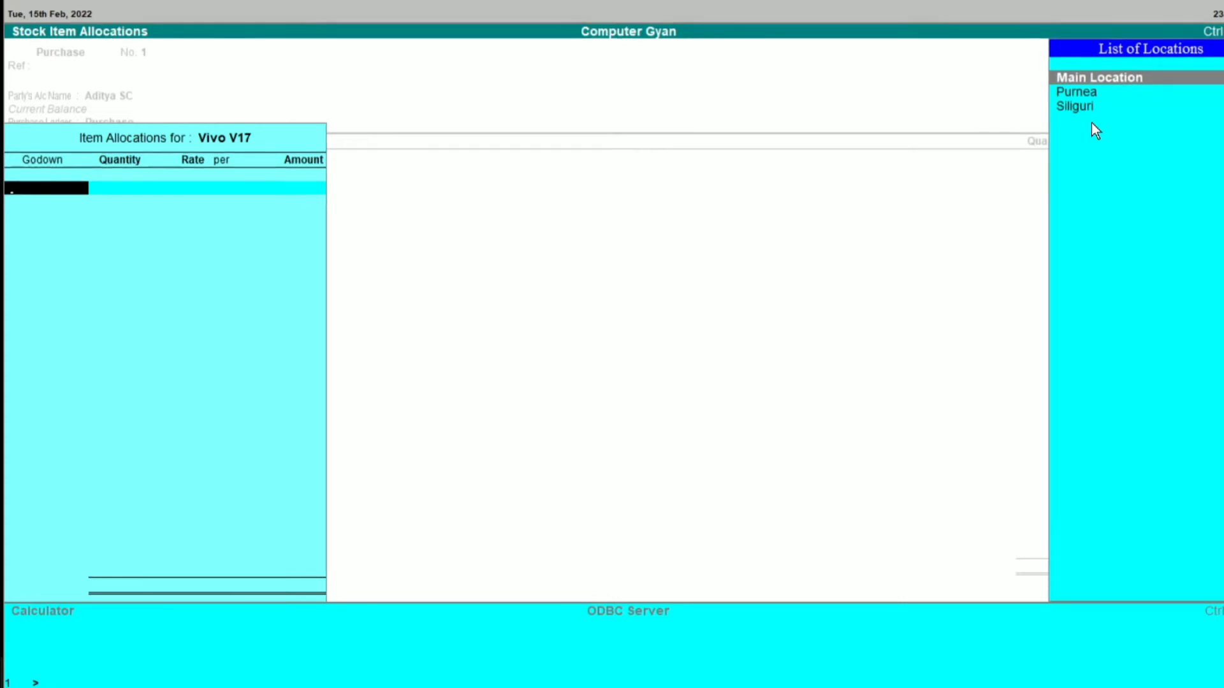
pyautogui.press('Return')
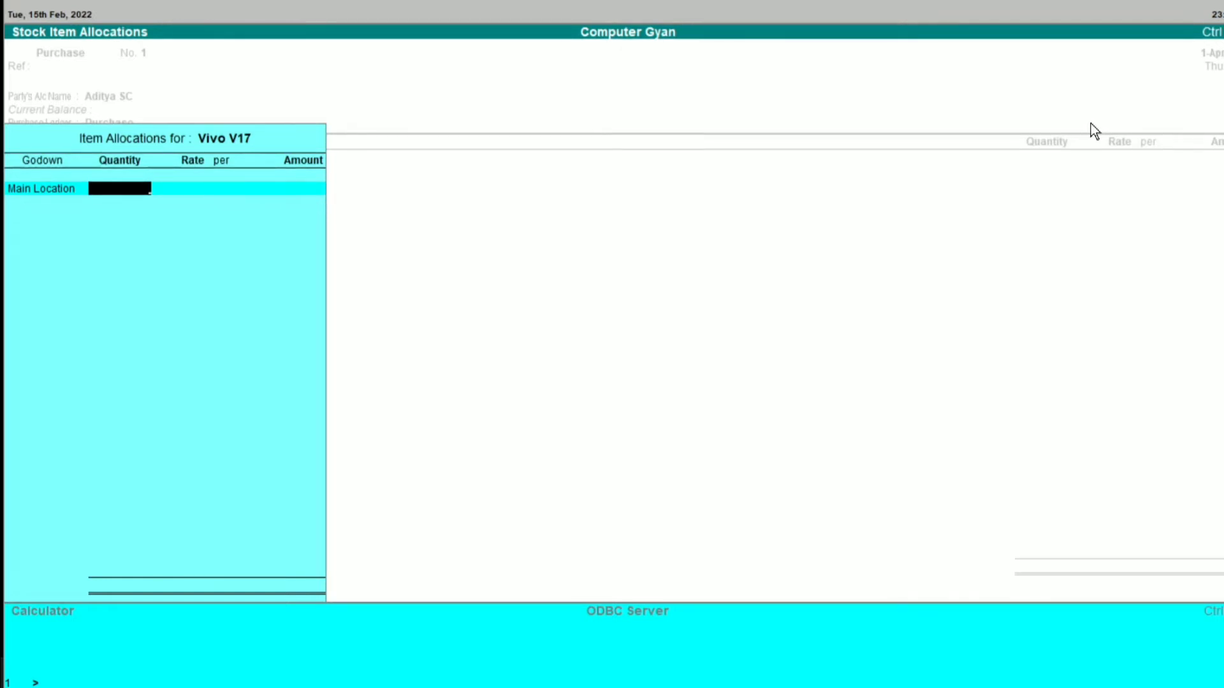
pyautogui.write('10')
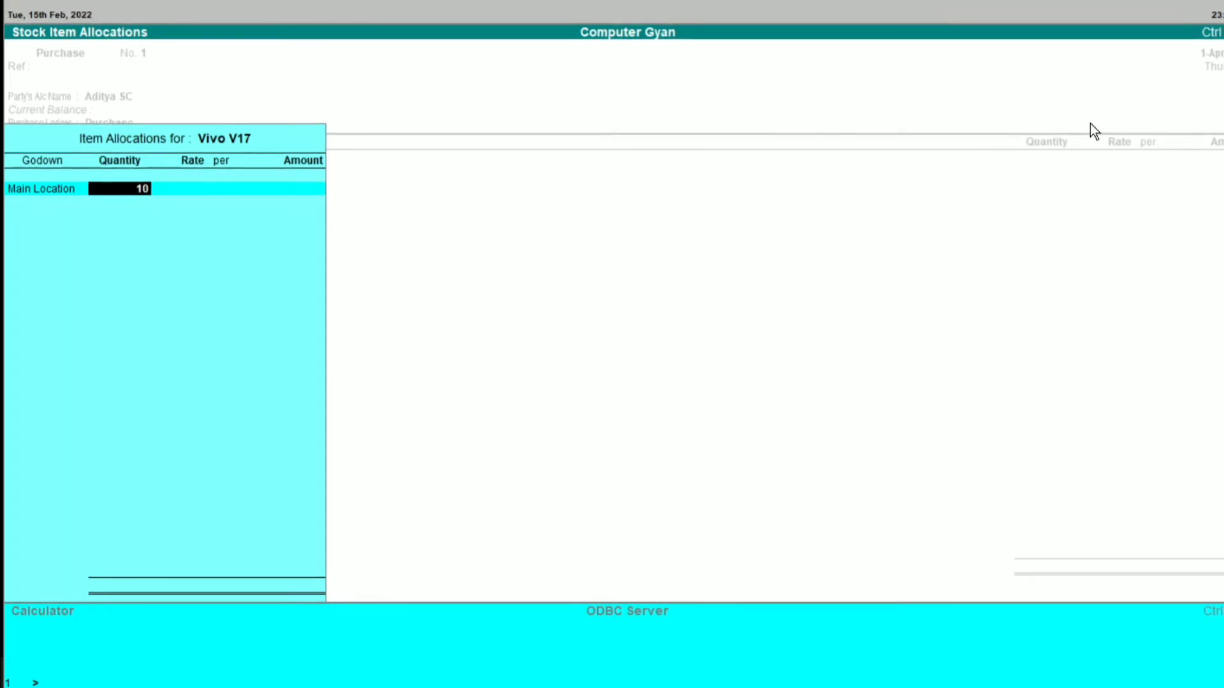
pyautogui.press('Return')
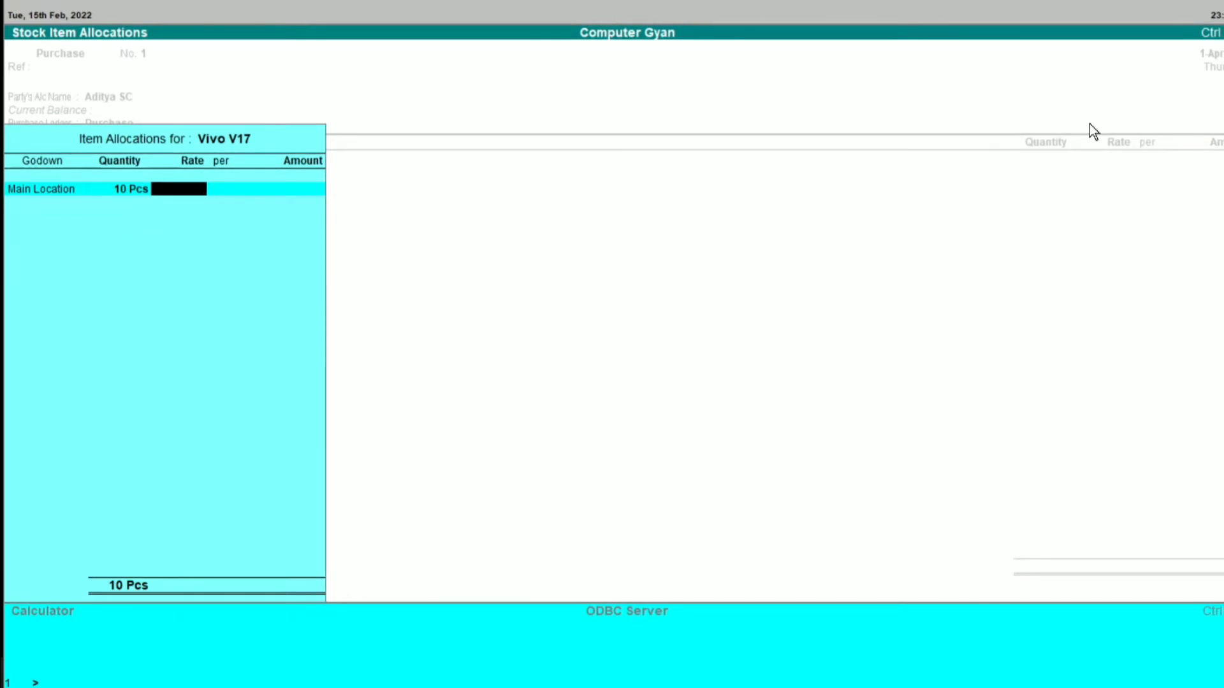
pyautogui.write('21000')
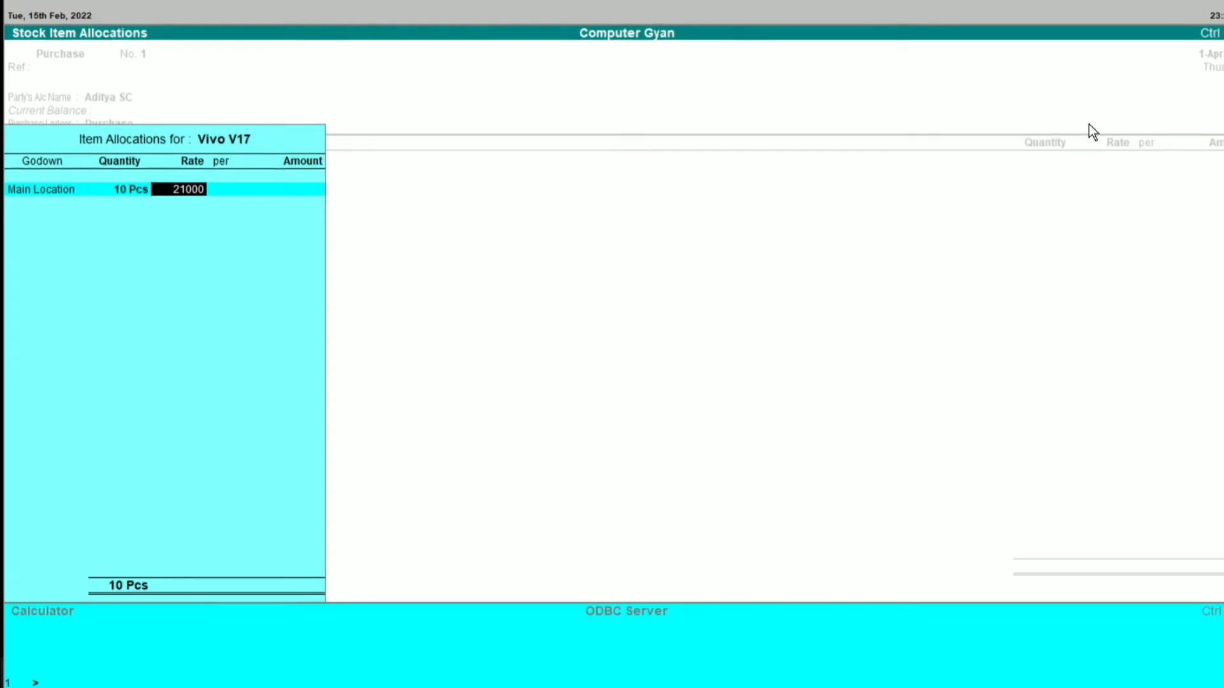
pyautogui.press('Return')
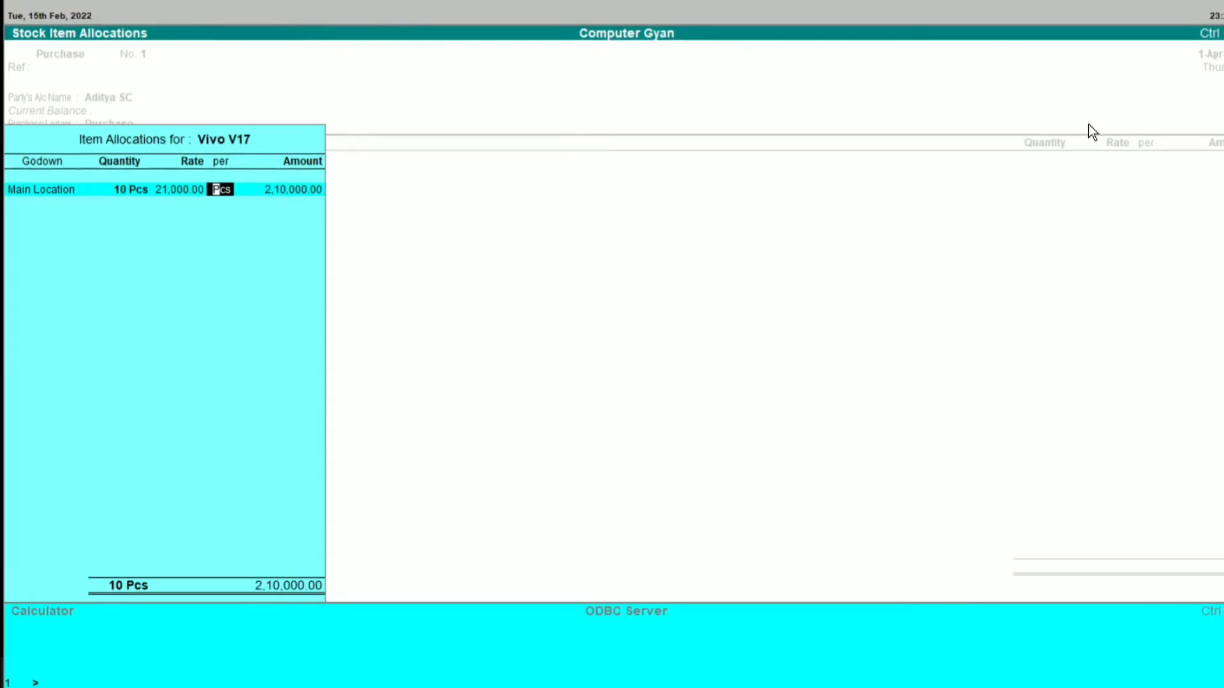
pyautogui.press('Return')
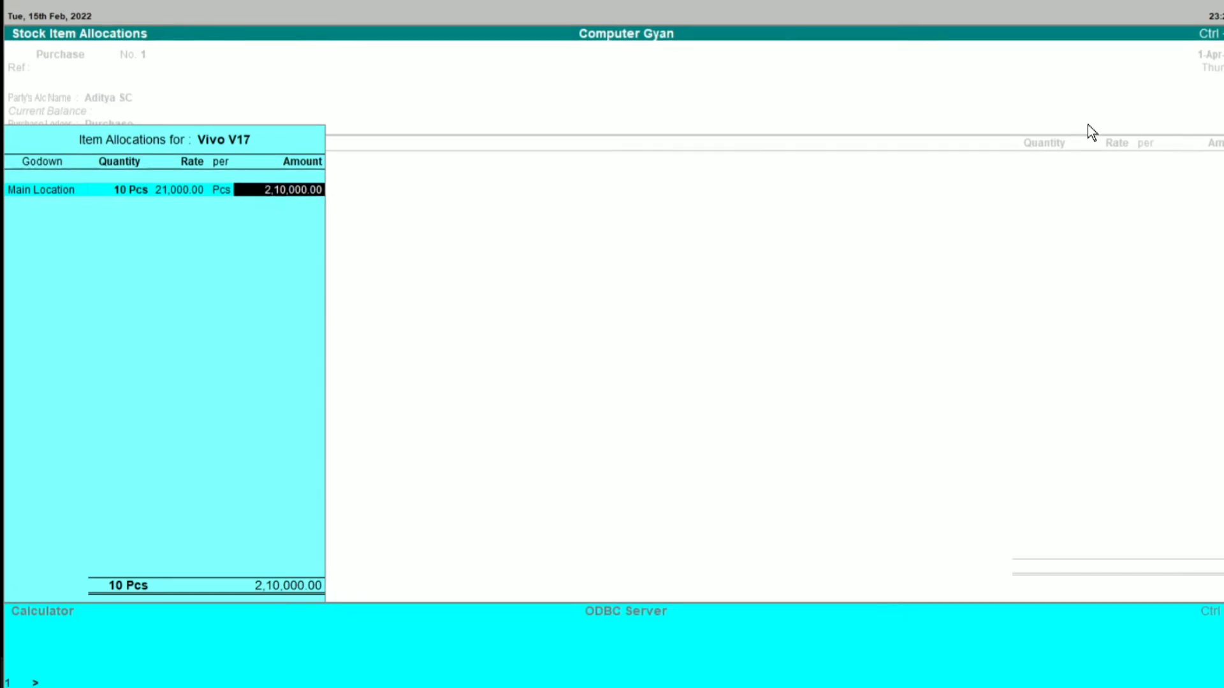
pyautogui.press('Return')
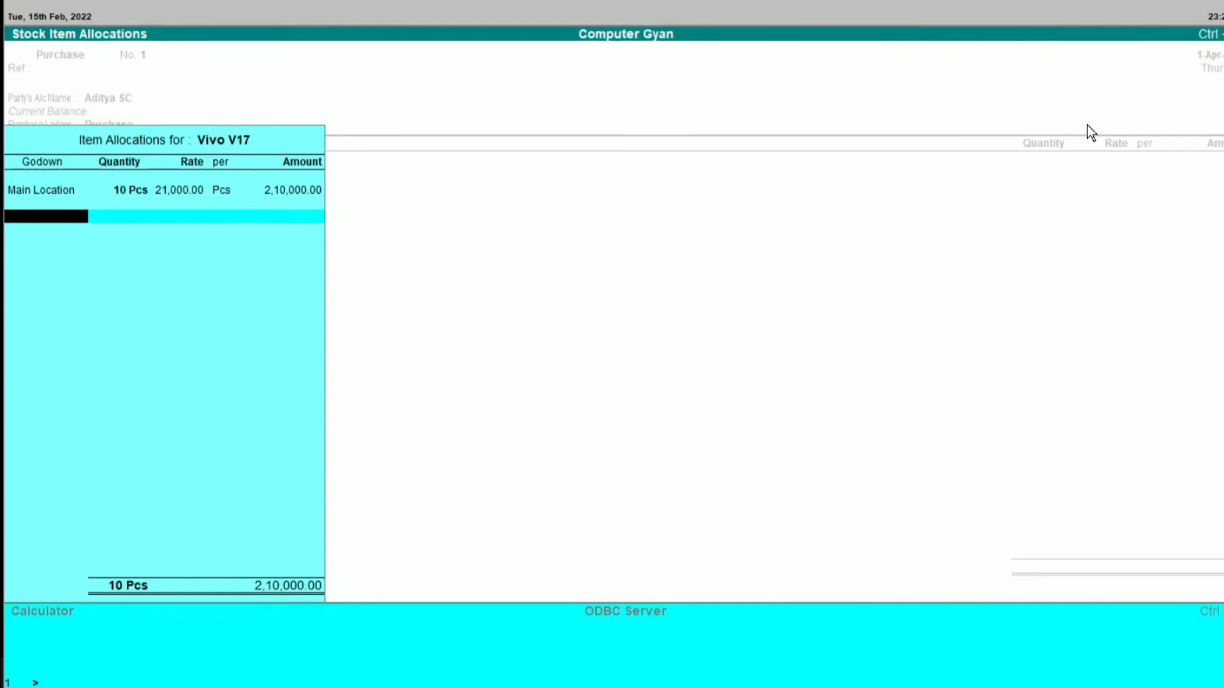
# Allocate another 15 Pcs of Vivo V17 to the Purnea godown at 21,000 per piece.
pyautogui.press('Down')
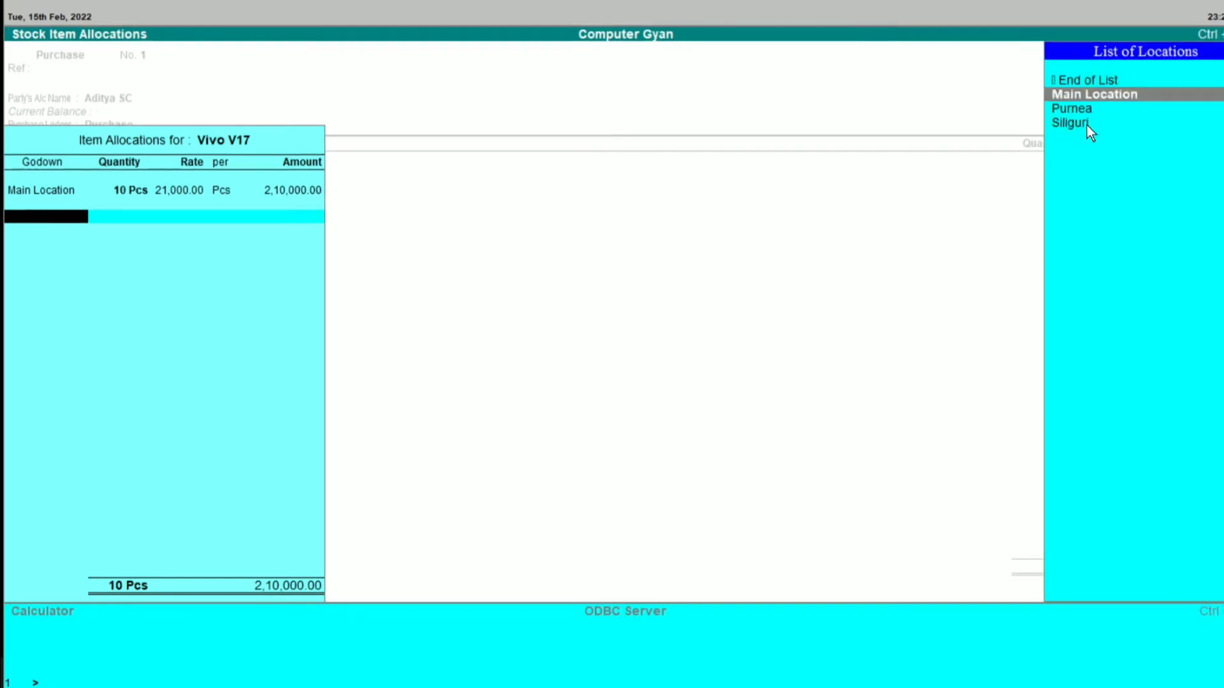
pyautogui.press('Down')
pyautogui.press('Return')
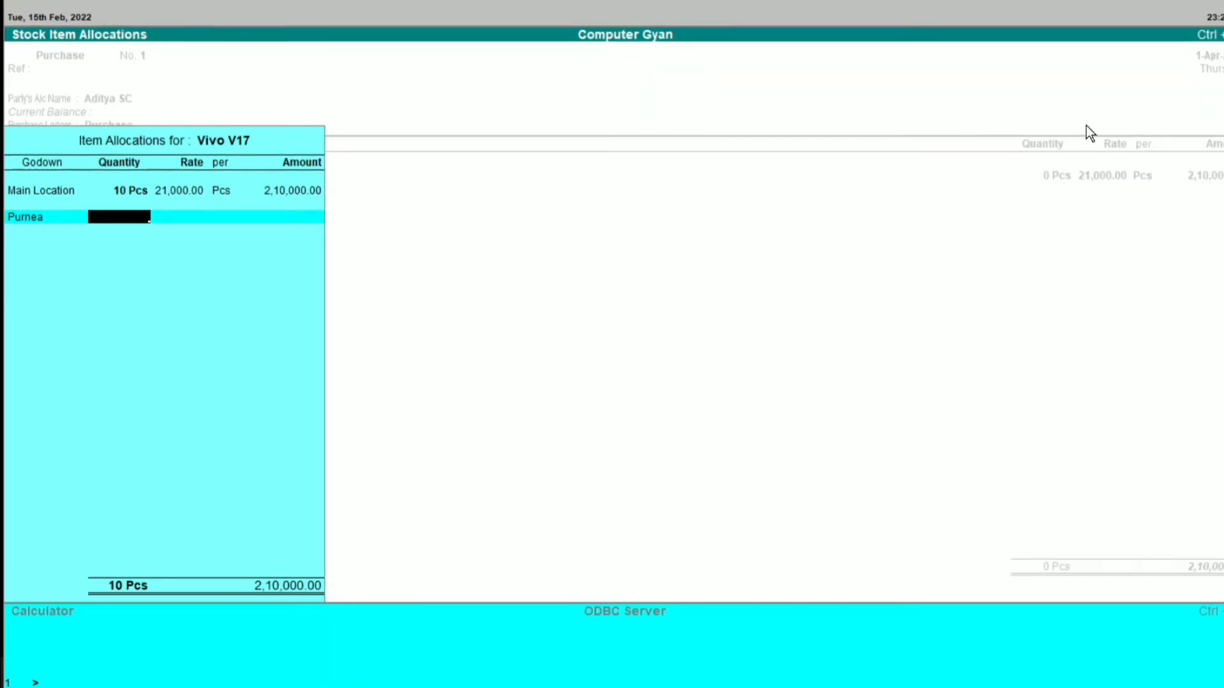
pyautogui.write('15')
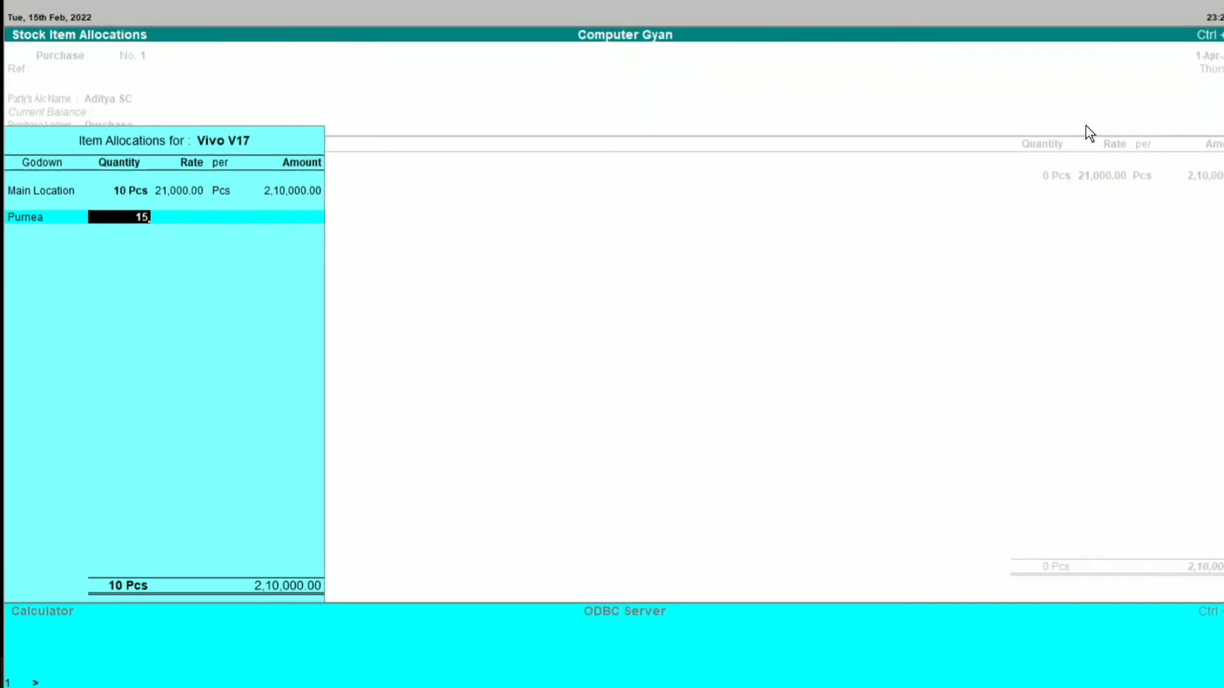
pyautogui.press('Return')
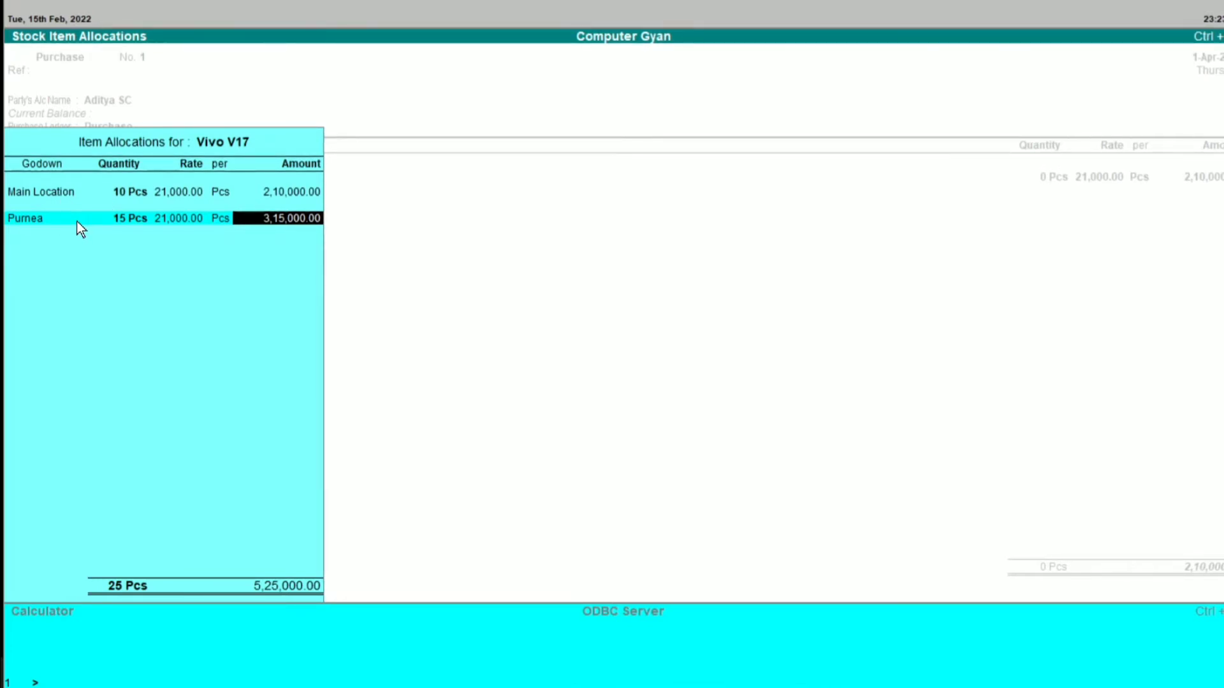
pyautogui.press('Return')
# Finish the godown allocations, end the item list without a narration, and accept the purchase voucher.
pyautogui.press('Return')
pyautogui.press('Return')
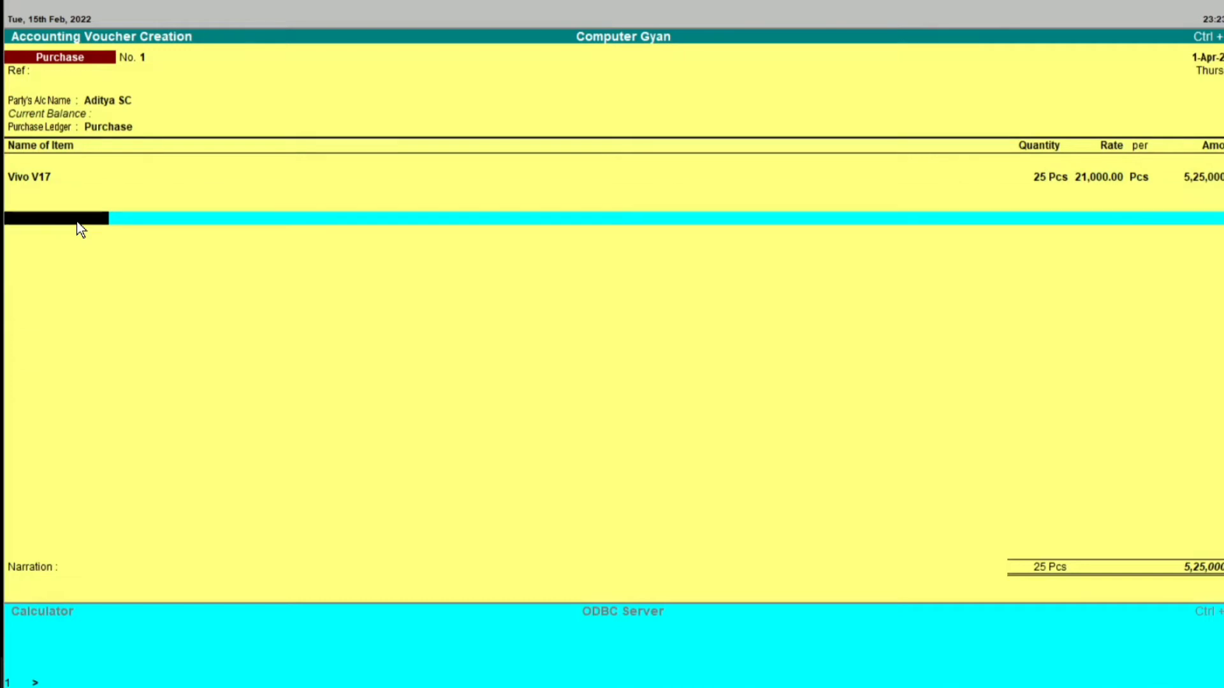
pyautogui.press('Return')
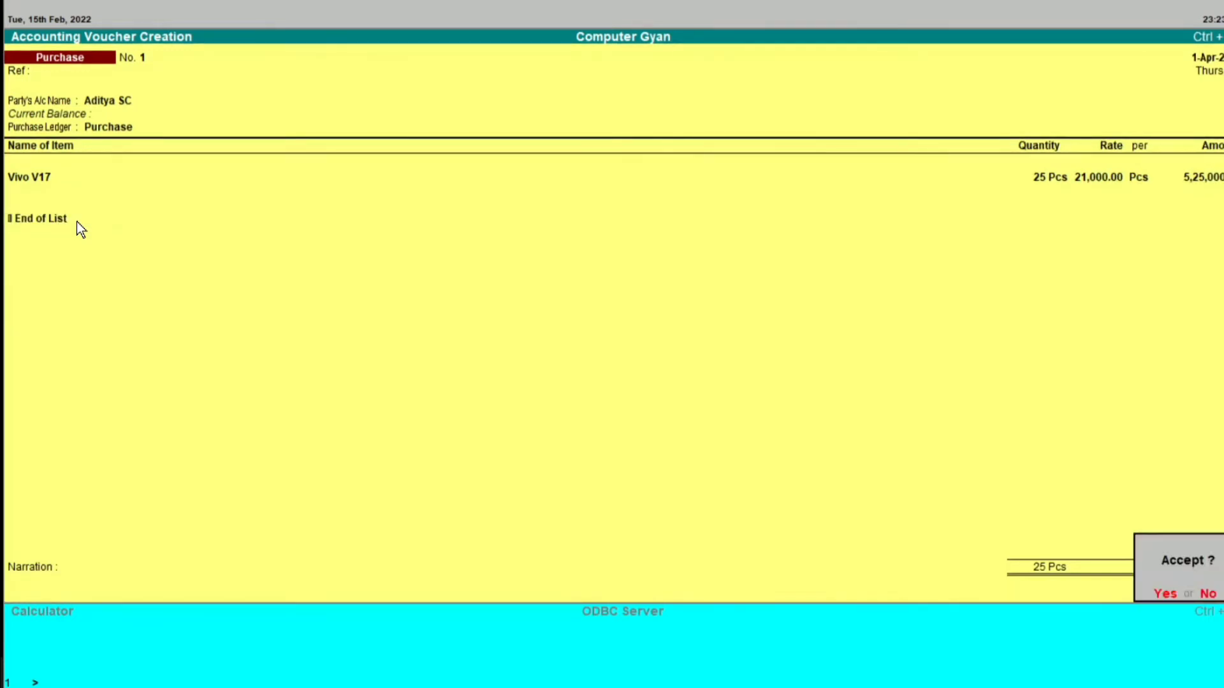
pyautogui.press('Return')
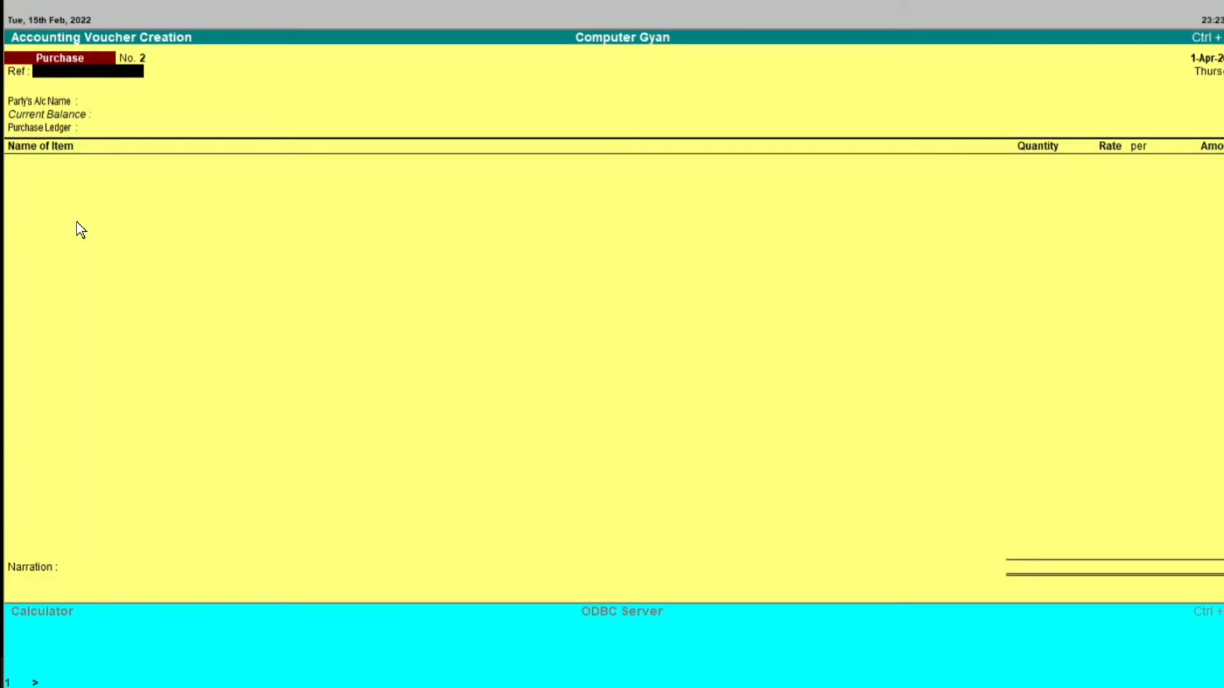
# Start a sales voucher with the customer's SD ledger as party account, default party details and the Sale ledger, leaving the reference blank.
pyautogui.press('F8')
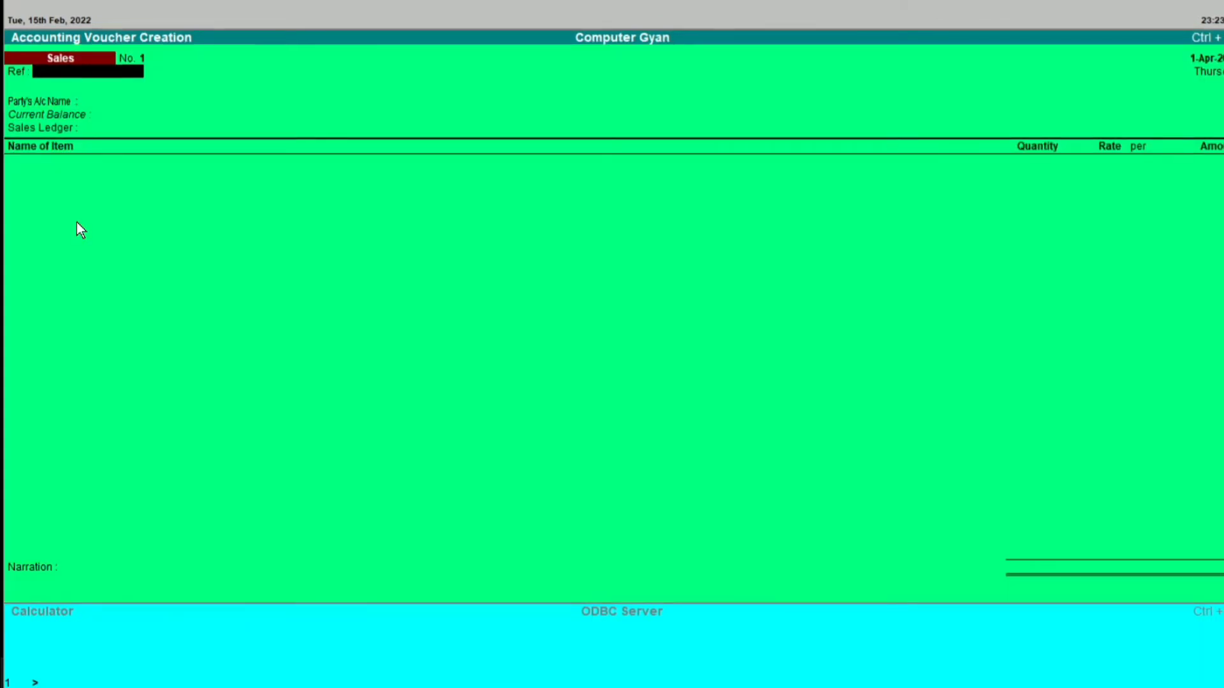
pyautogui.press('Return')
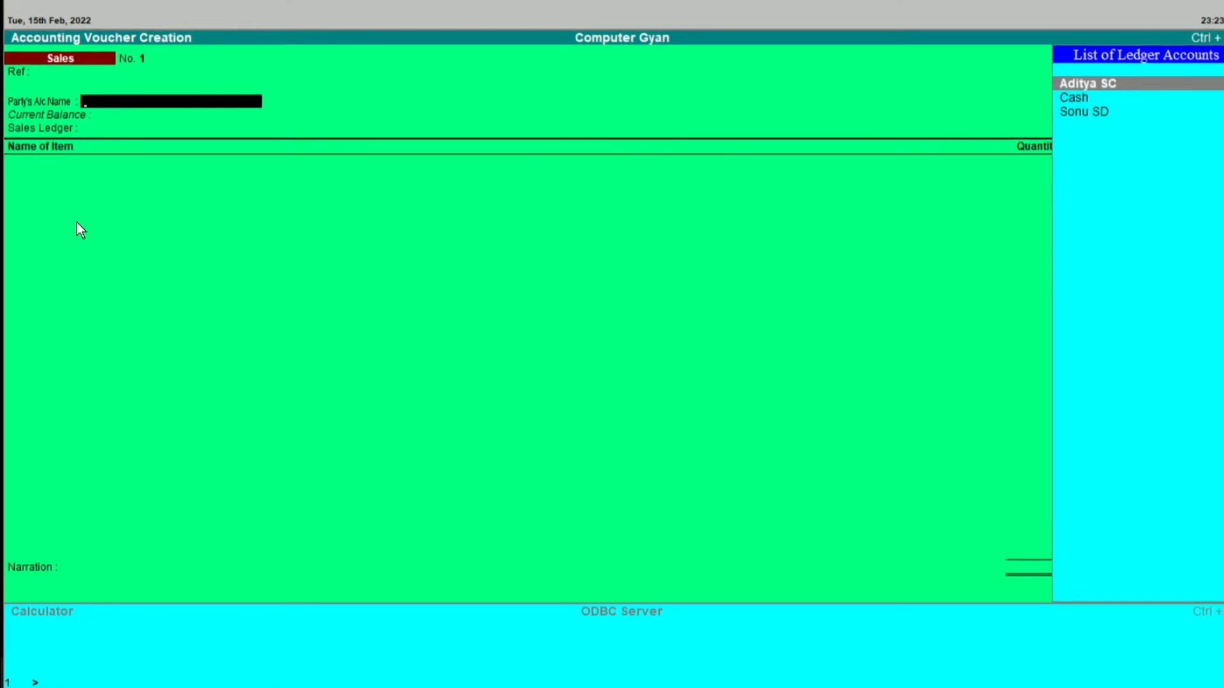
pyautogui.press('Down')
pyautogui.press('Down')
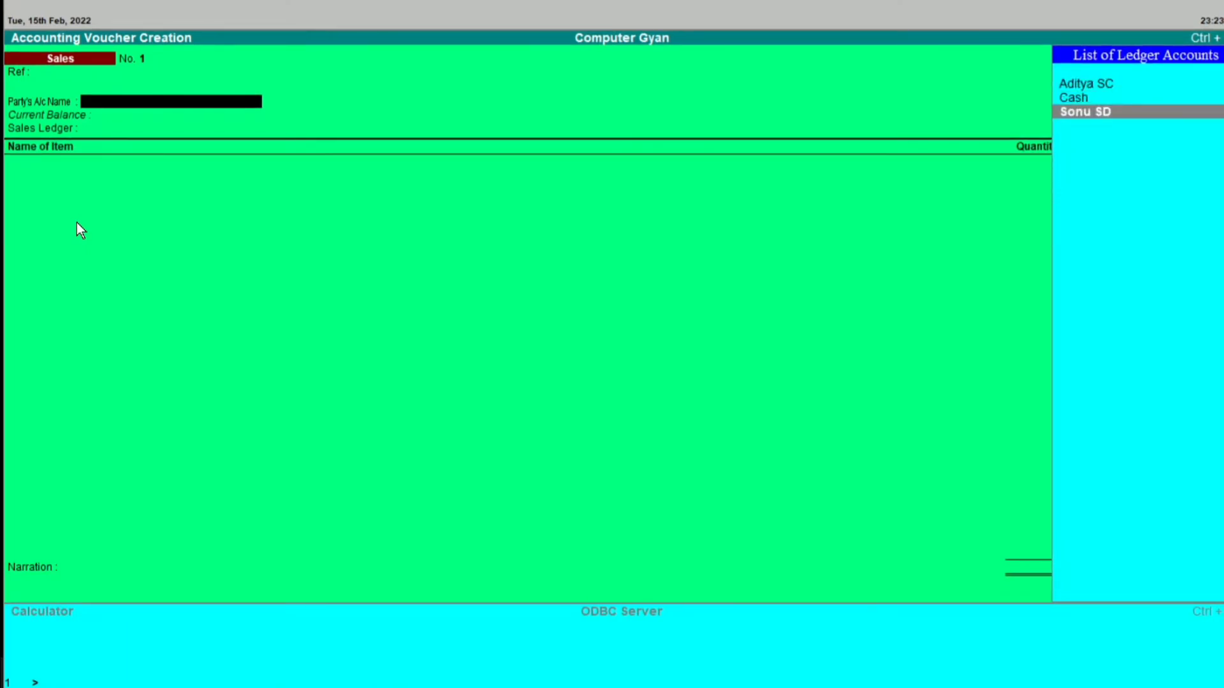
pyautogui.press('Return')
pyautogui.hotkey('ctrl', 'a')
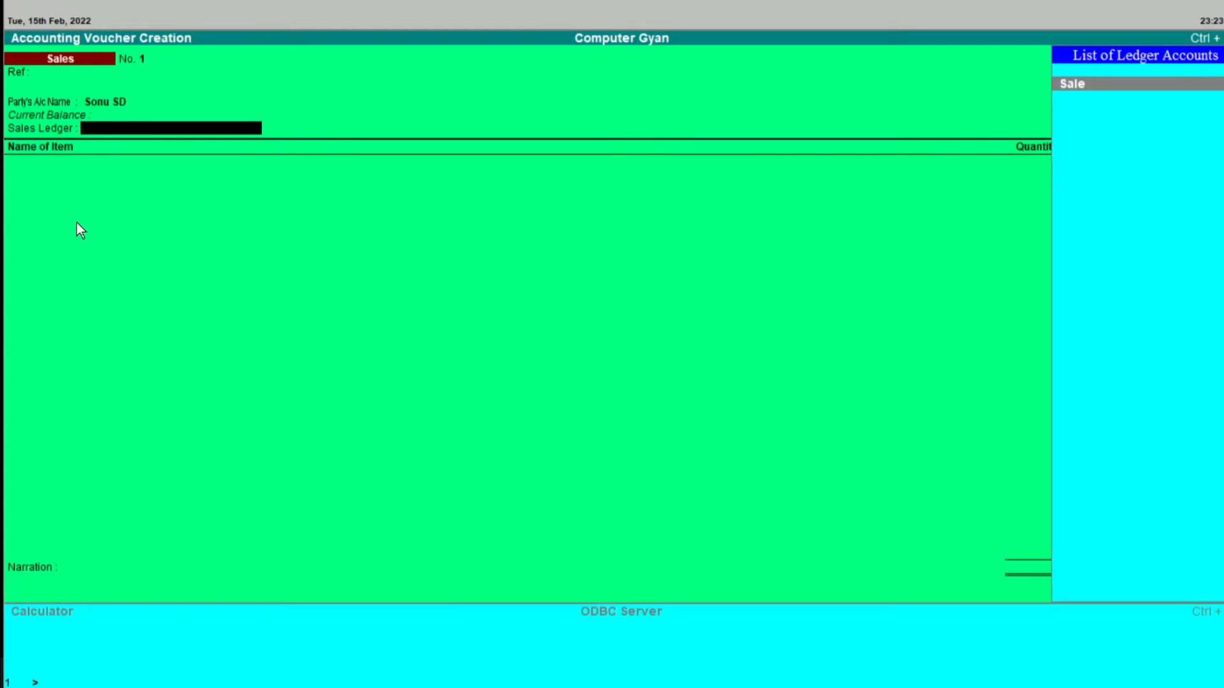
pyautogui.press('Return')
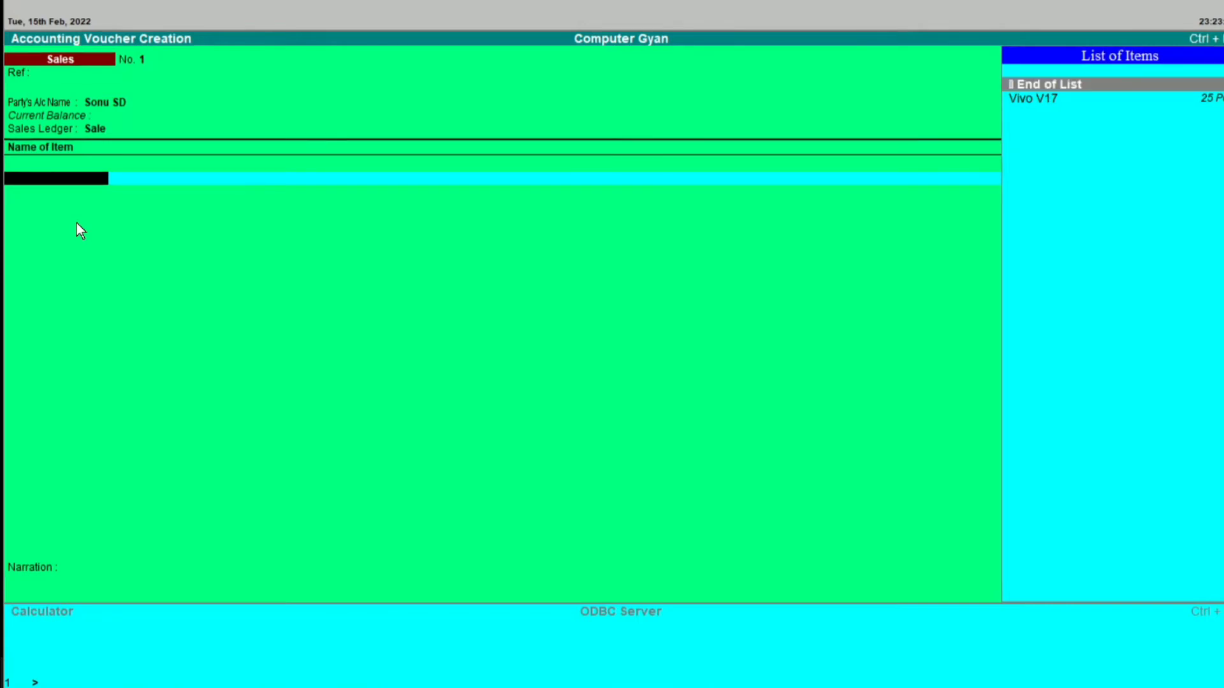
# Add the item Vivo V17 to the sale and allocate 5 Pcs from Main Location at a rate of 22000.
pyautogui.press('Down')
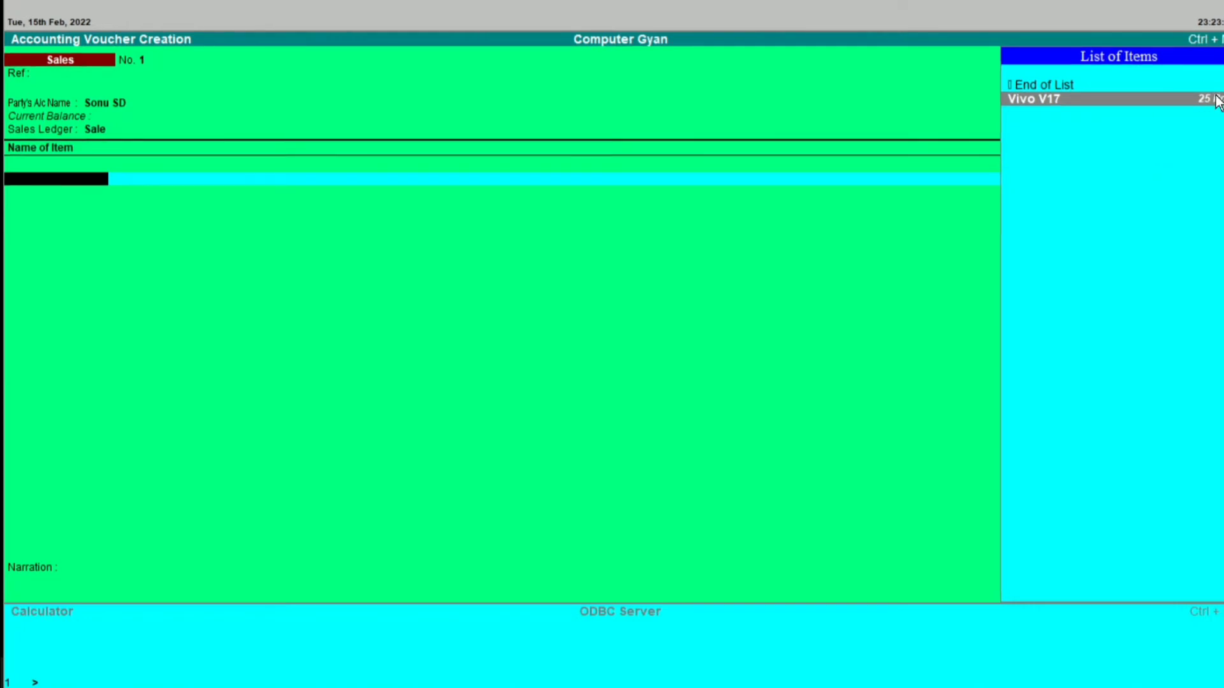
pyautogui.press('Return')
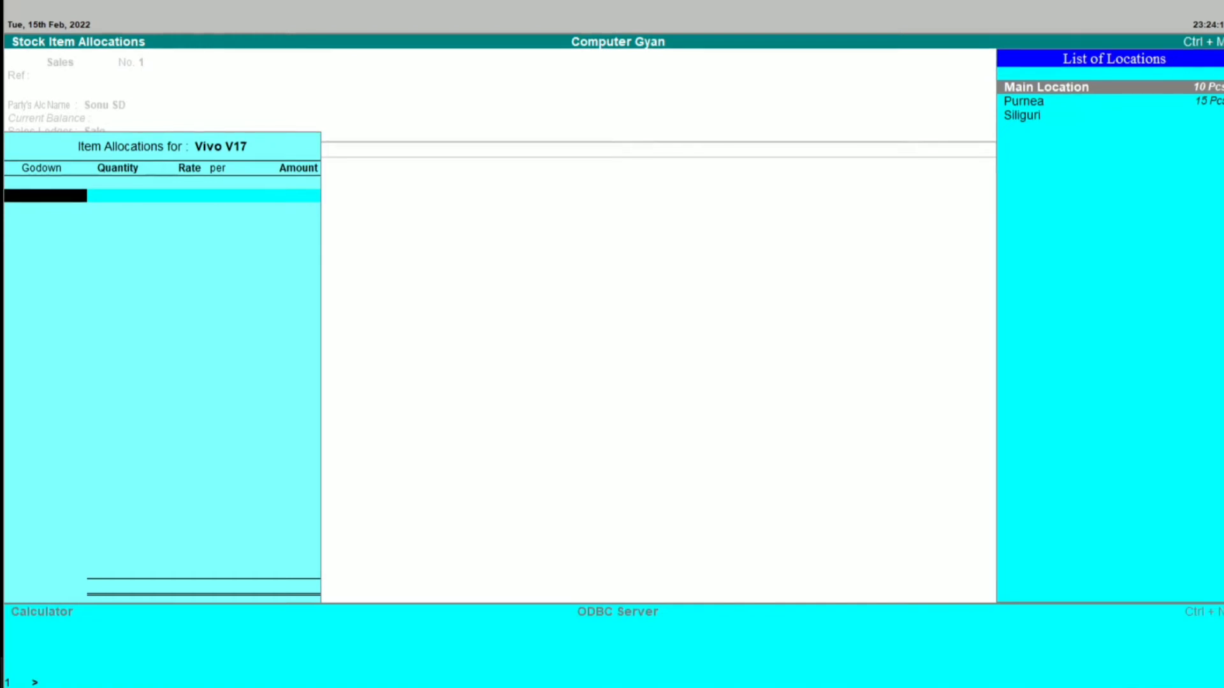
pyautogui.click(1025, 101)
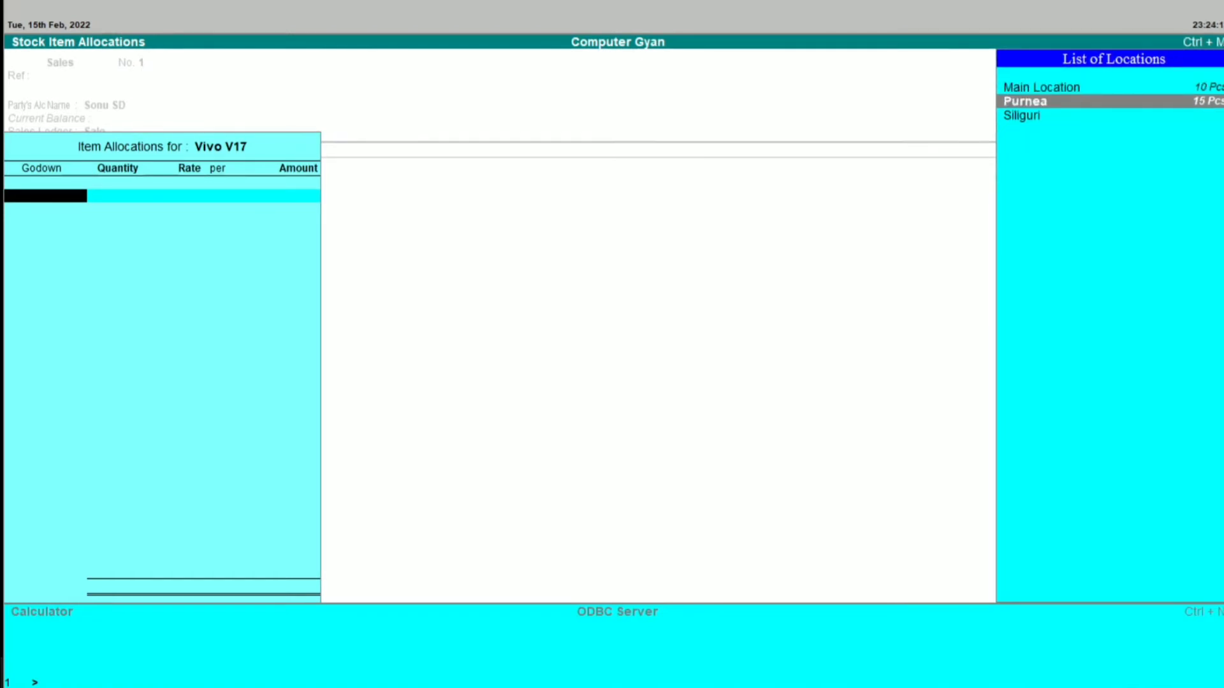
pyautogui.click(1024, 116)
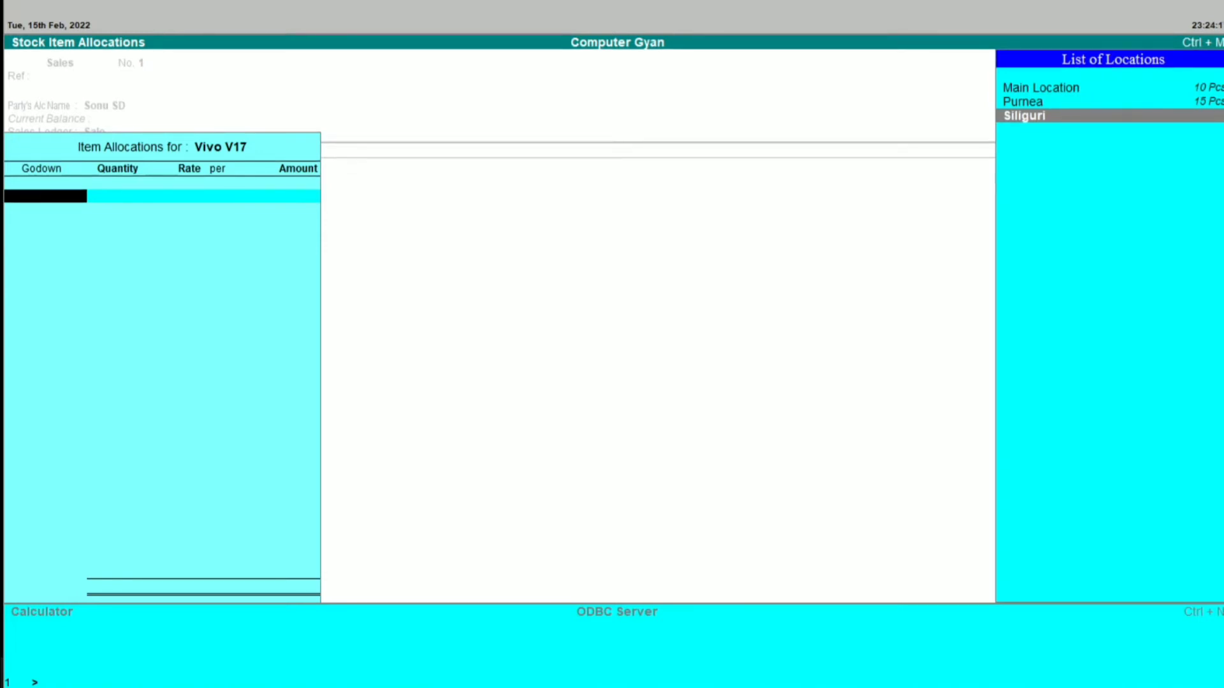
pyautogui.click(1023, 101)
pyautogui.click(1041, 88)
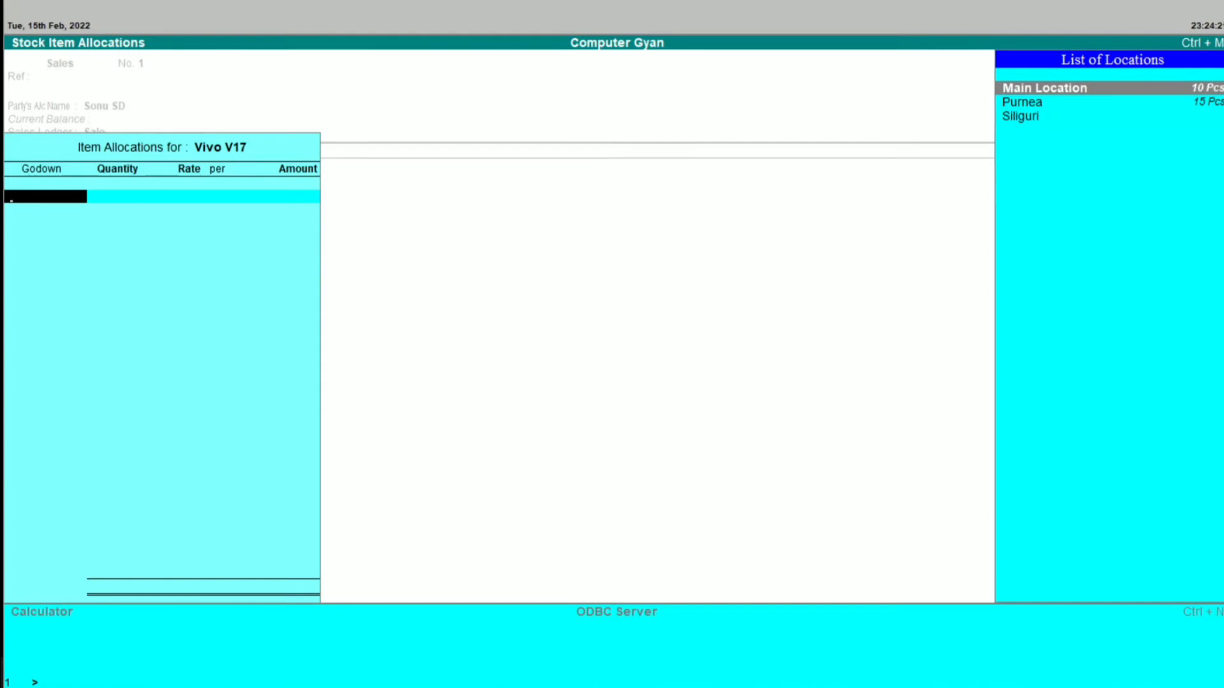
pyautogui.press('Return')
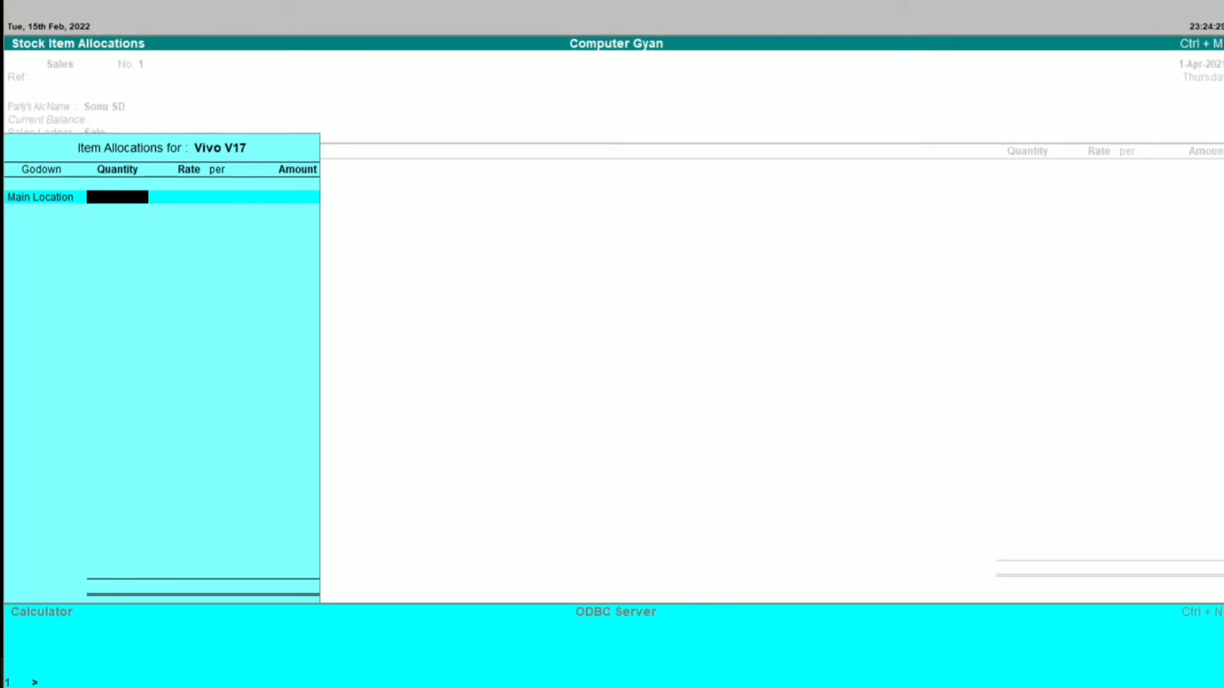
pyautogui.write('5')
pyautogui.press('Return')
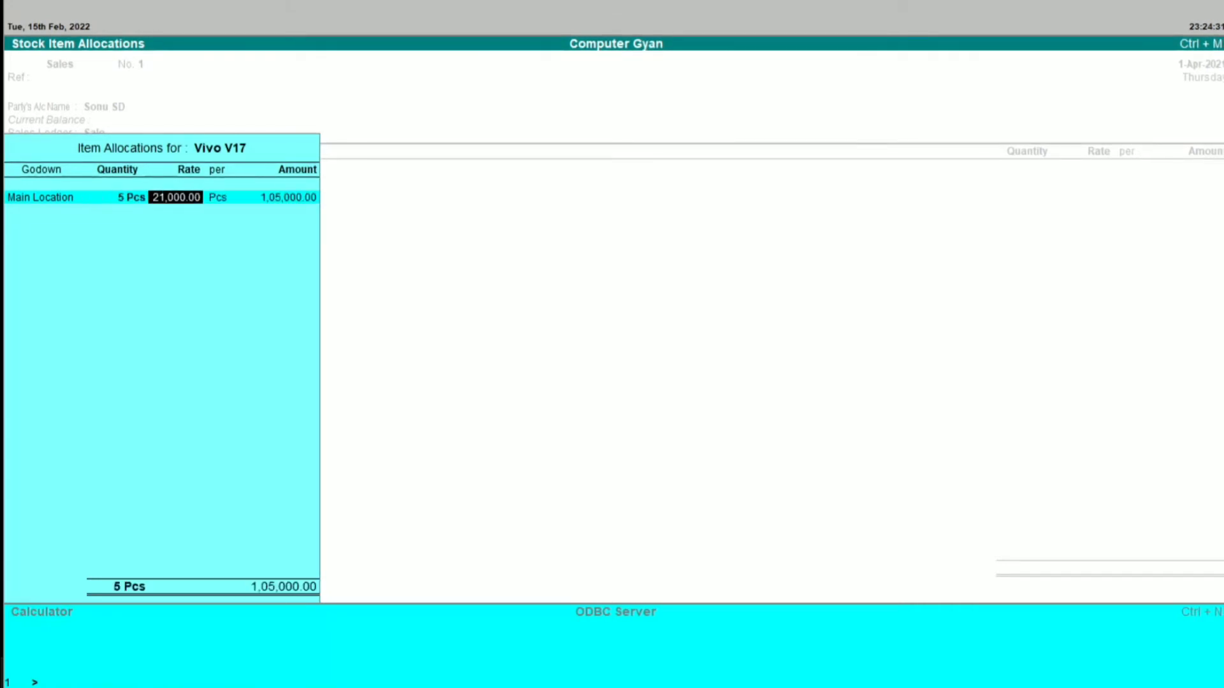
pyautogui.write('22000')
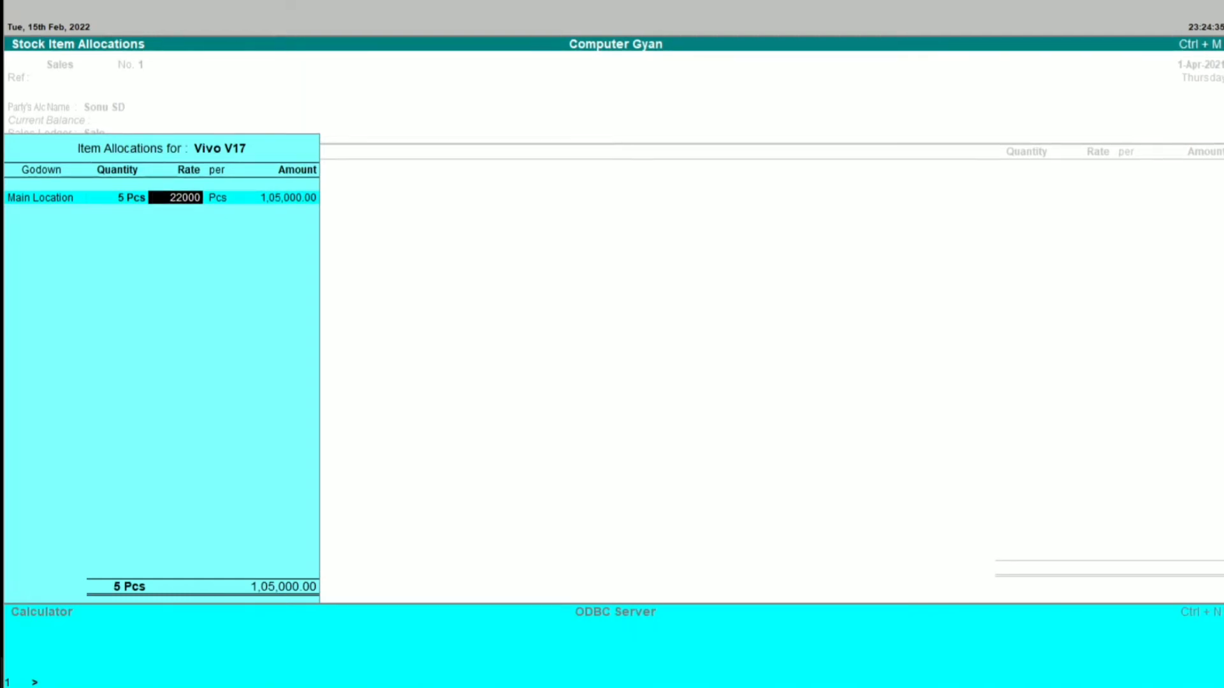
pyautogui.press('Return')
pyautogui.press('Return')
pyautogui.press('Return')
# End the allocation and item lists without a narration, accept the sales voucher, and return to the Gateway of Tally.
pyautogui.press('Return')
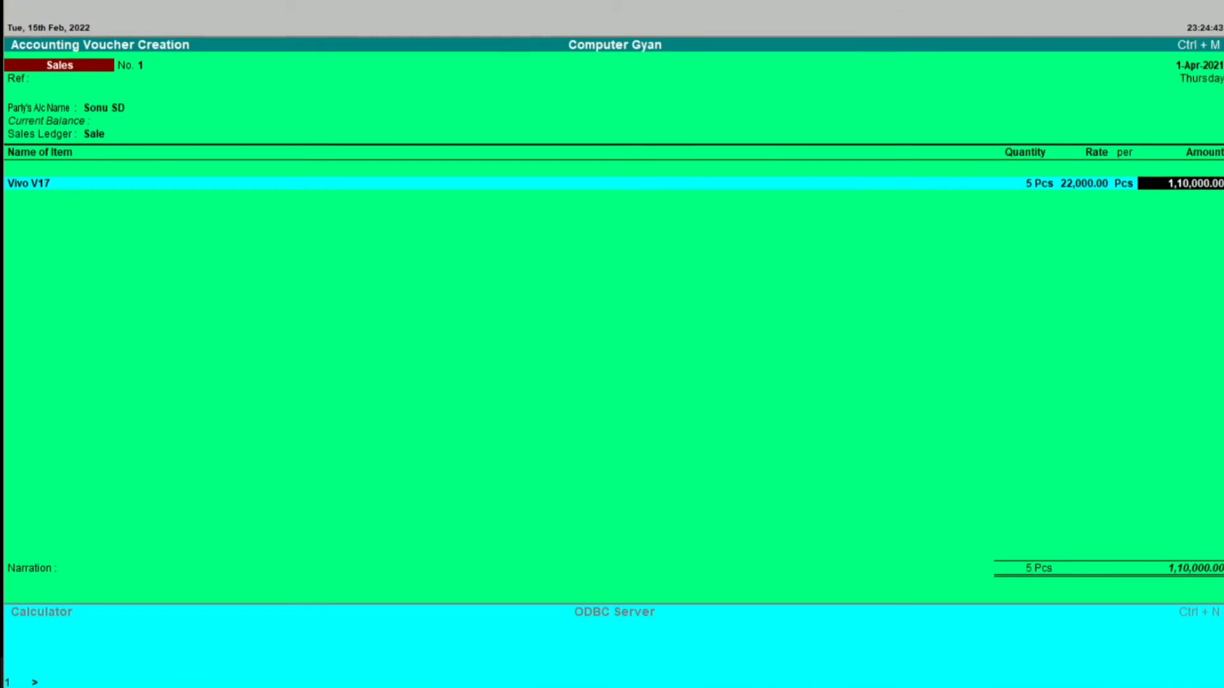
pyautogui.press('Return')
pyautogui.press('Return')
pyautogui.press('Return')
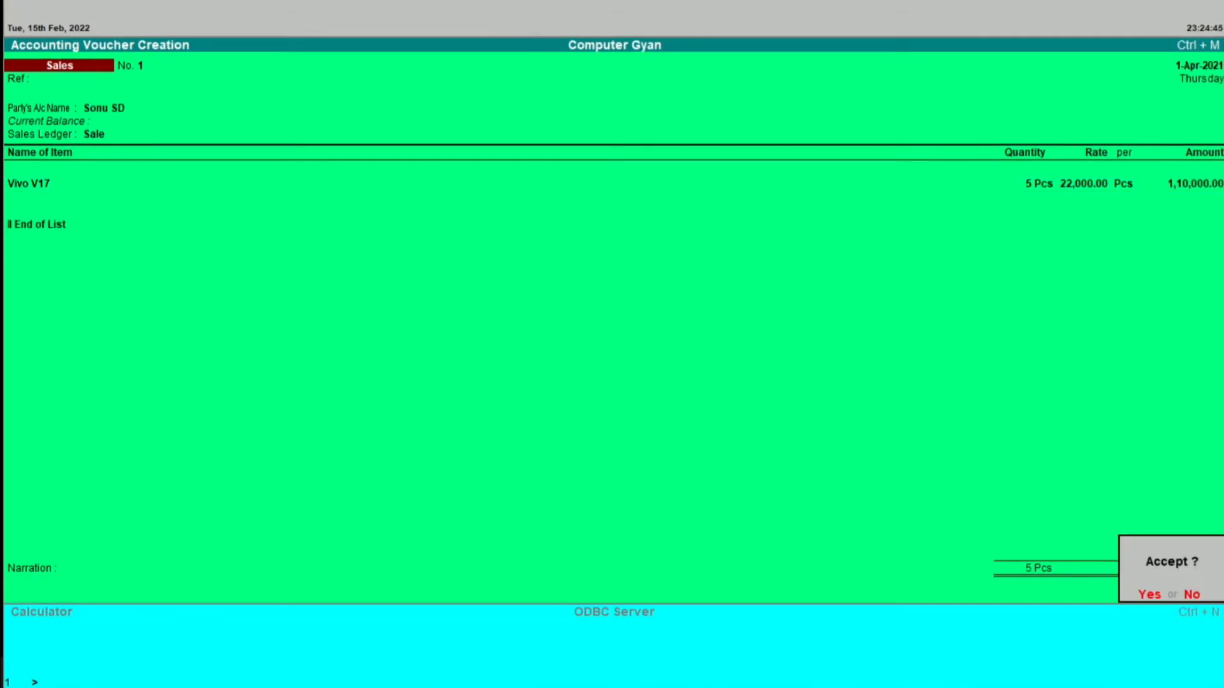
pyautogui.press('Return')
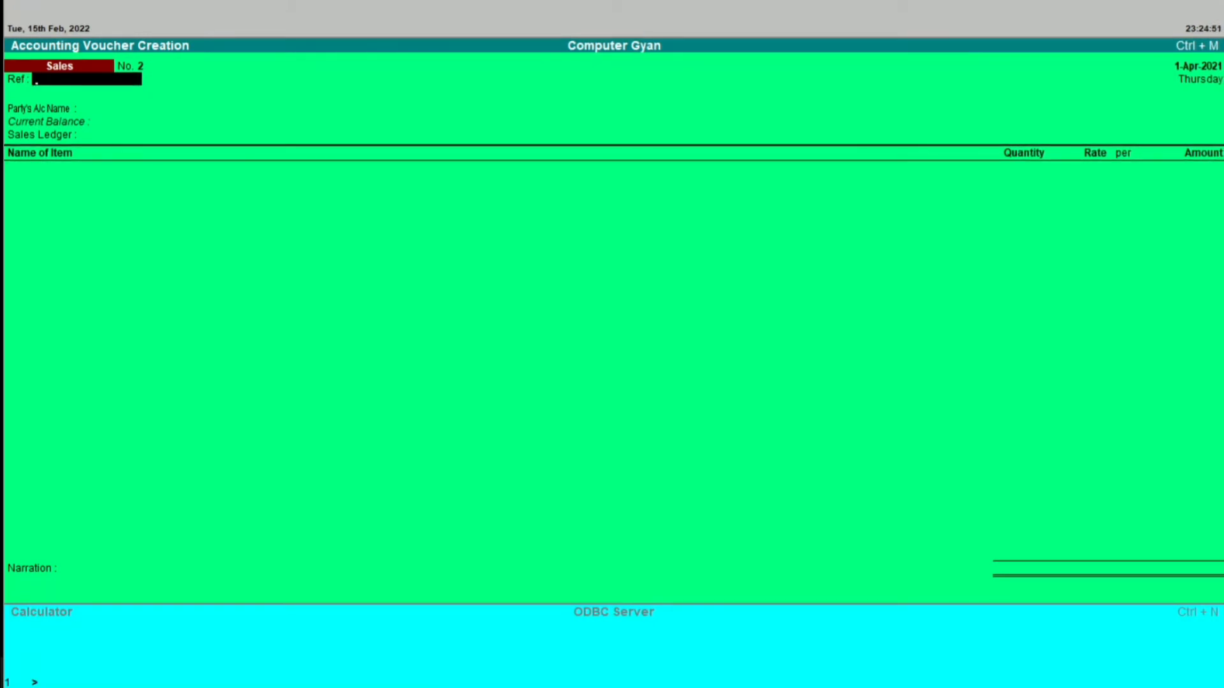
pyautogui.press('Escape')
pyautogui.press('Return')
pyautogui.press('Escape')
pyautogui.press('Escape')
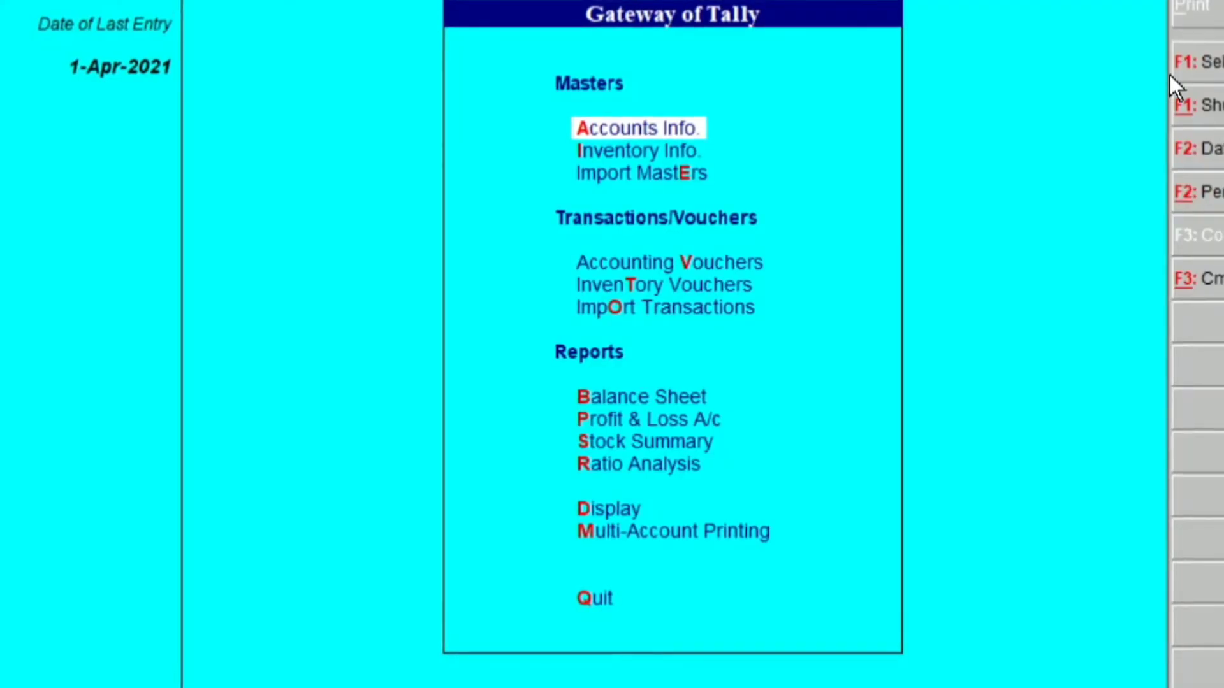
# Open the Statements of Inventory among the display reports.
pyautogui.press('Down')
pyautogui.press('Down')
pyautogui.press('Down')
pyautogui.press('Down')
pyautogui.press('Down')
pyautogui.press('Down')
pyautogui.press('Down')
pyautogui.press('Down')
pyautogui.press('Down')
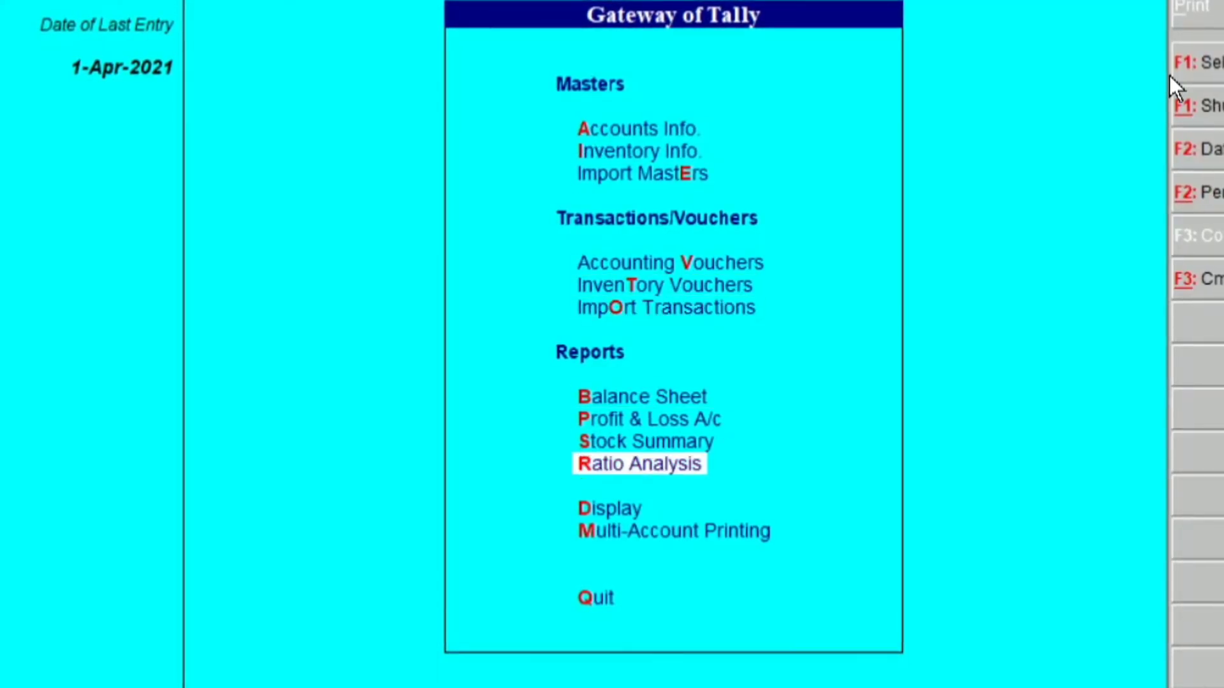
pyautogui.press('Down')
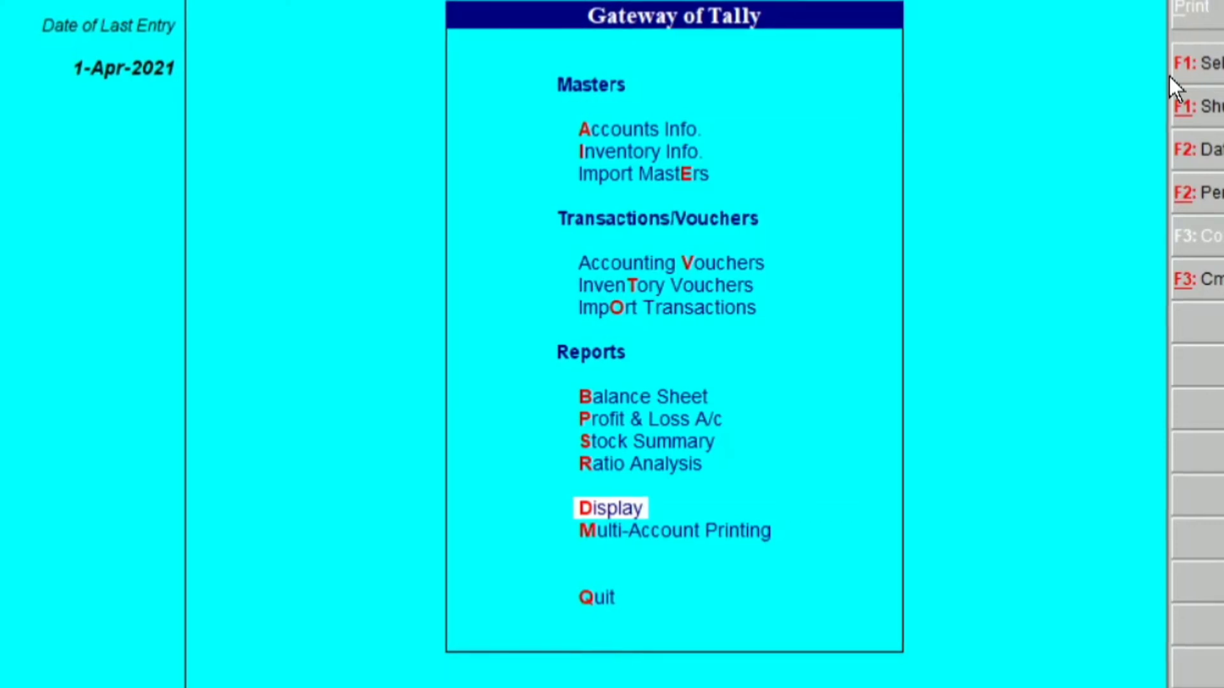
pyautogui.press('Return')
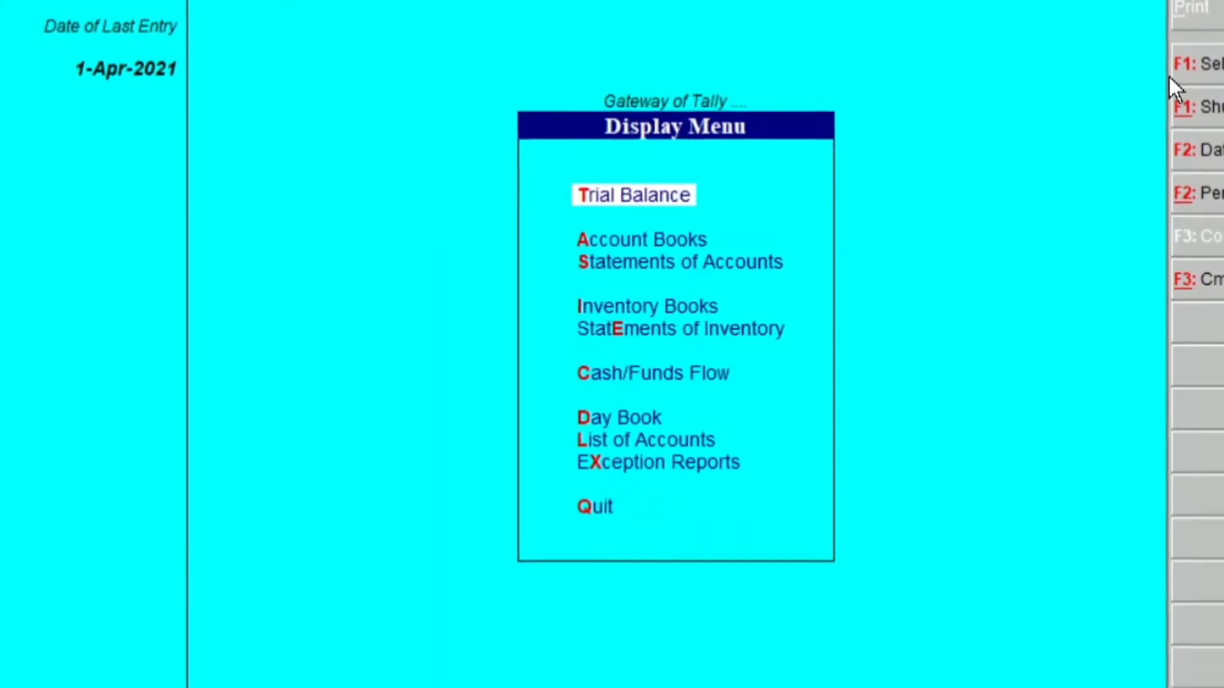
pyautogui.press('Down')
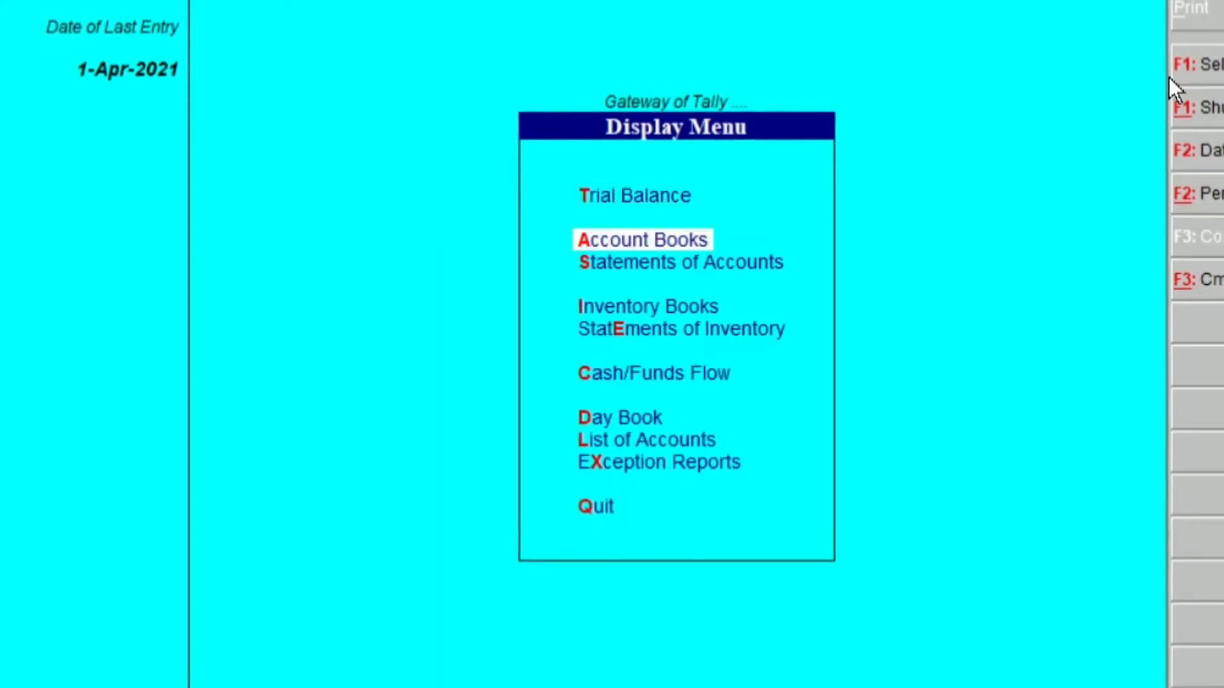
pyautogui.press('Down')
pyautogui.press('Down')
pyautogui.press('Down')
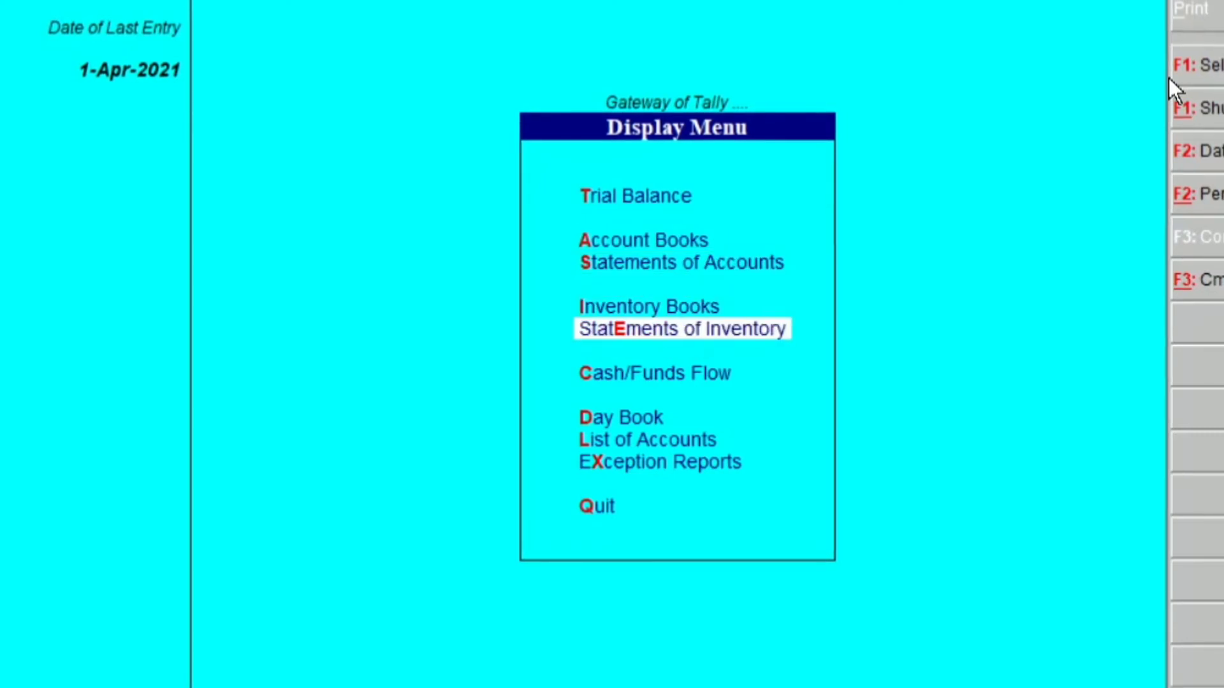
pyautogui.press('Return')
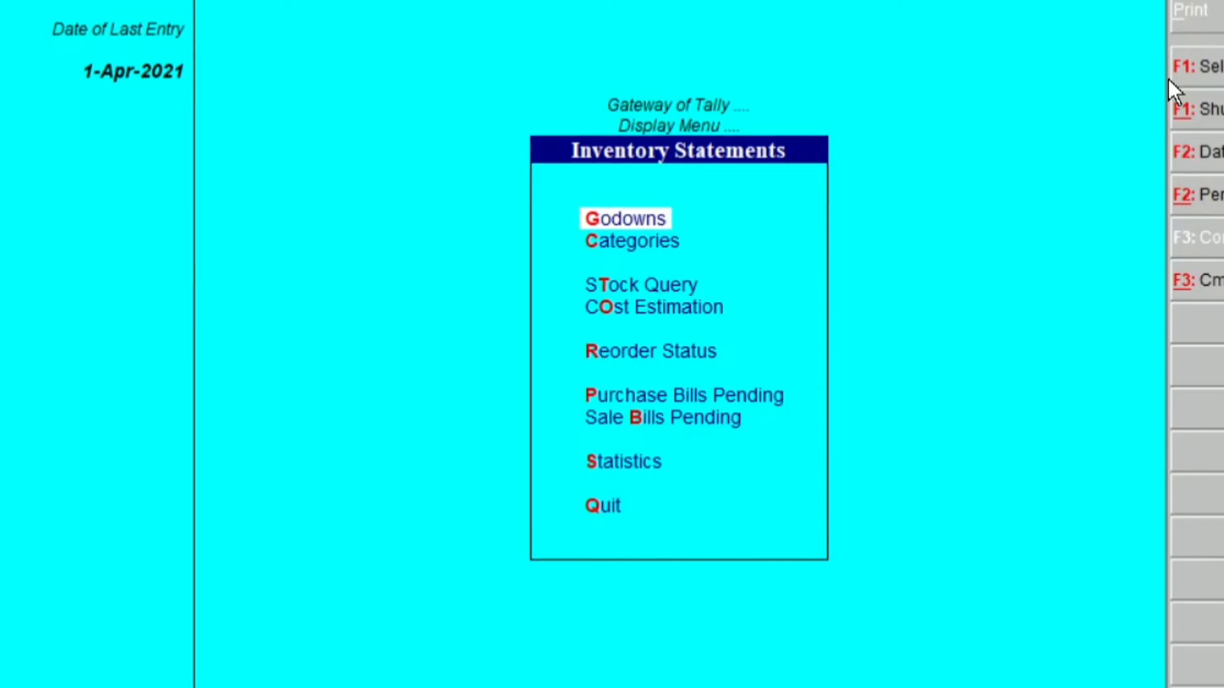
# Open the godown summary for Main Location and drill down through VIVO to the monthly summary of Vivo V17.
pyautogui.press('Down')
pyautogui.press('Up')
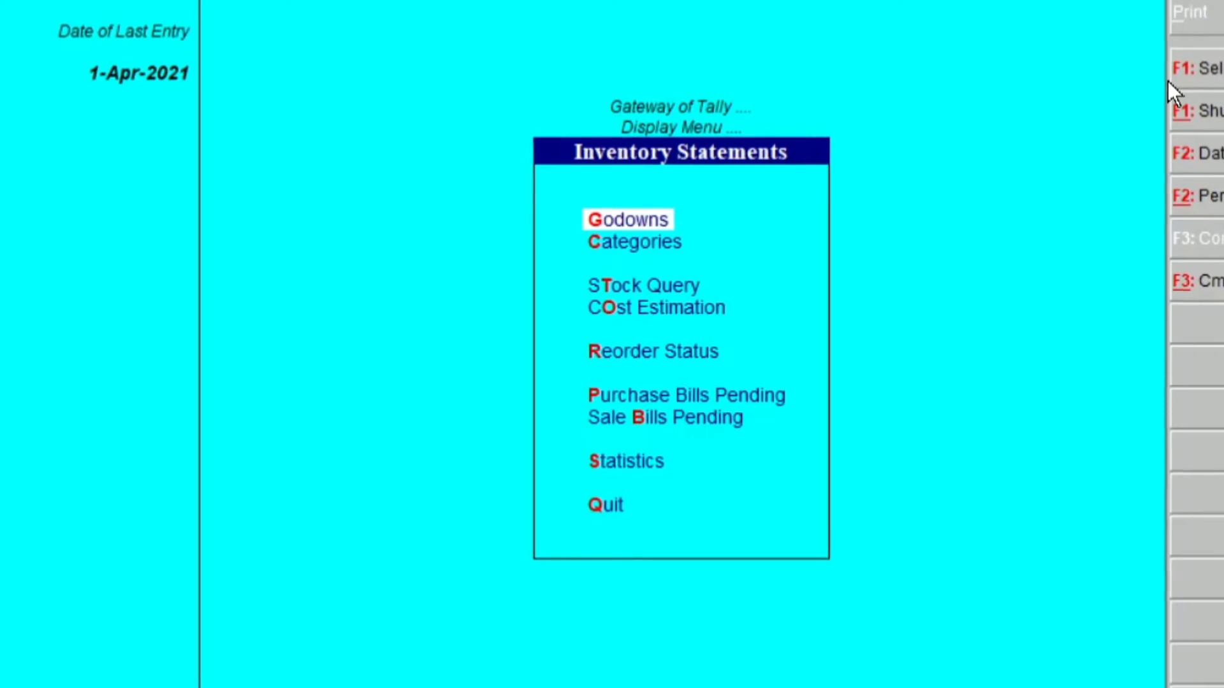
pyautogui.press('Return')
pyautogui.press('Down')
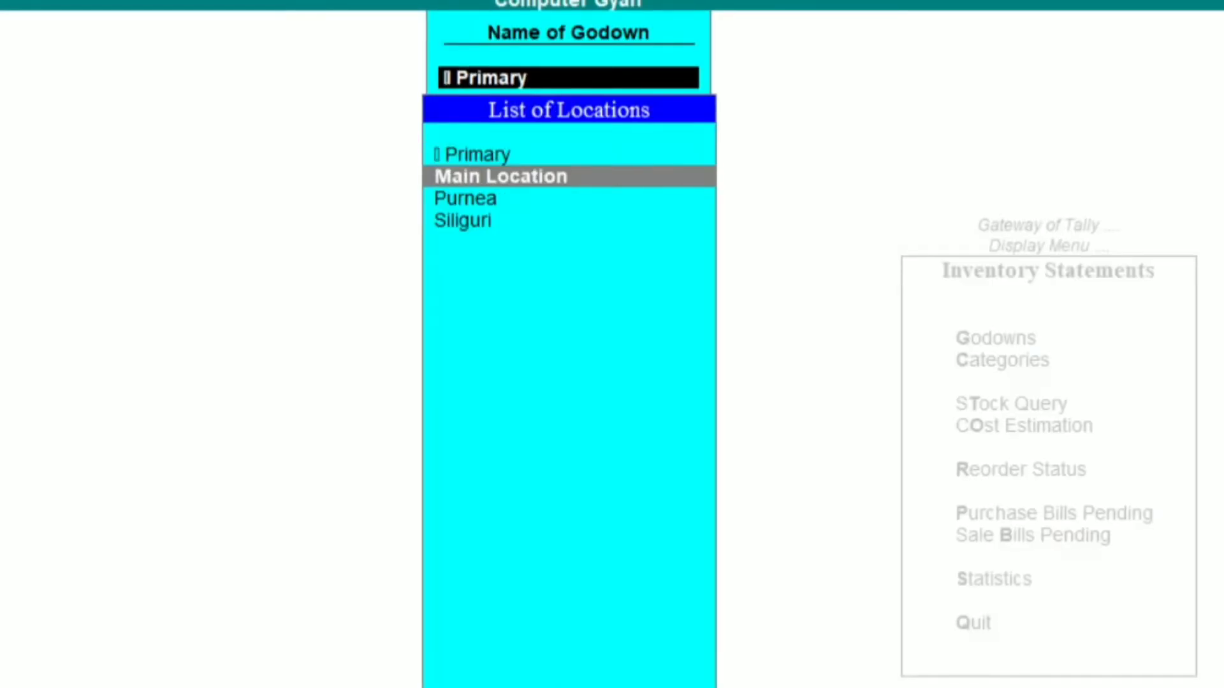
pyautogui.press('Down')
pyautogui.press('Down')
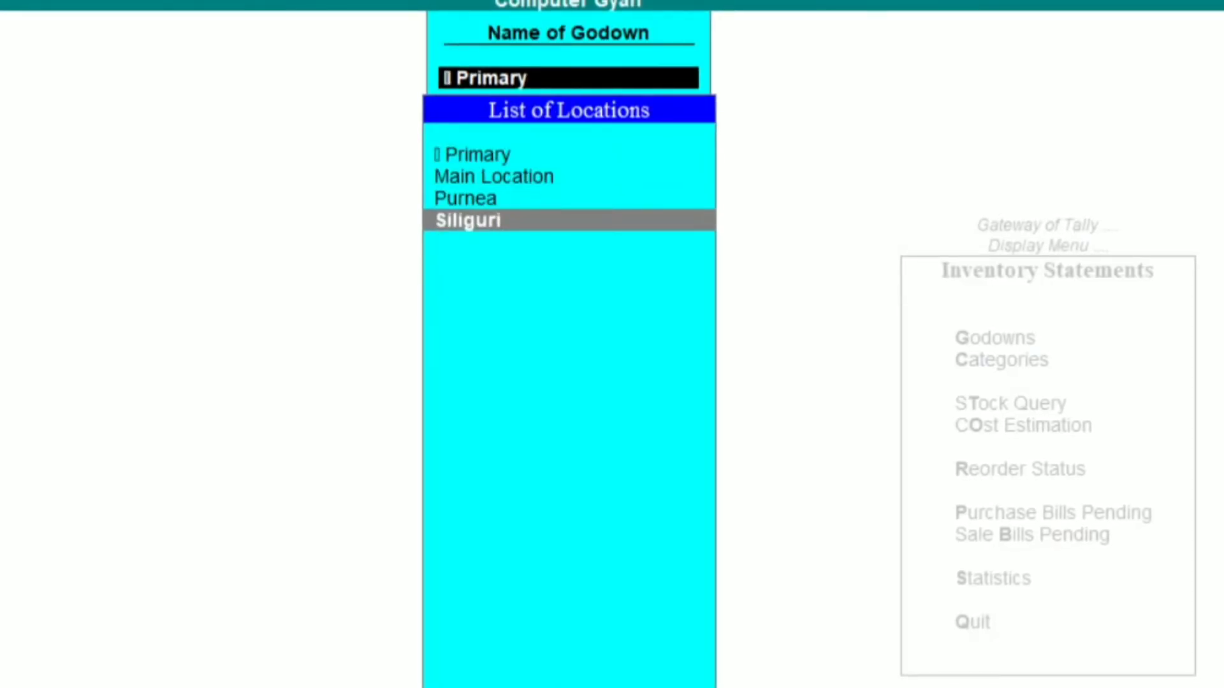
pyautogui.press('Up')
pyautogui.press('Up')
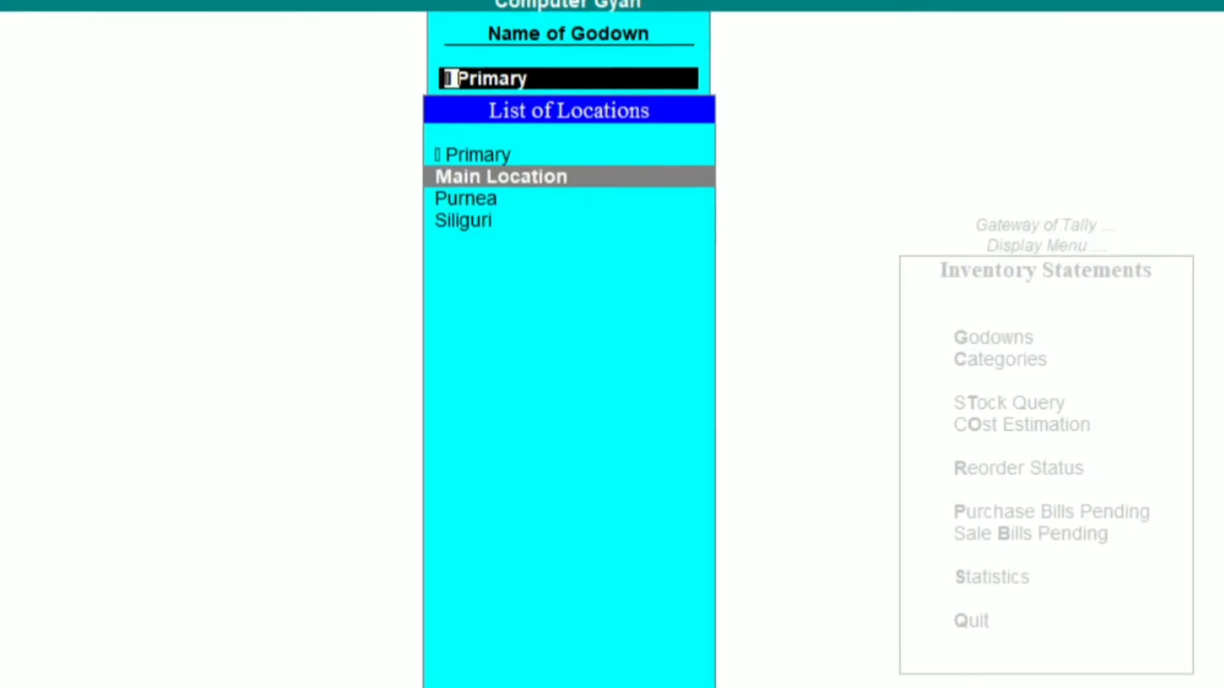
pyautogui.press('Return')
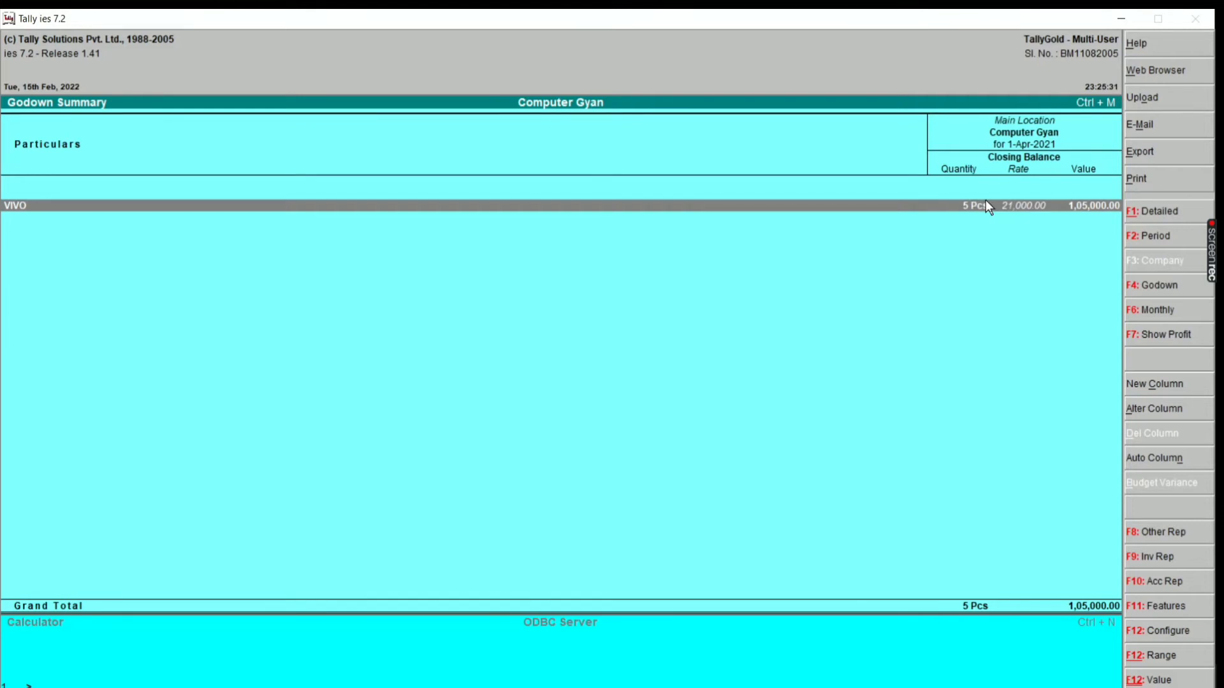
pyautogui.press('Return')
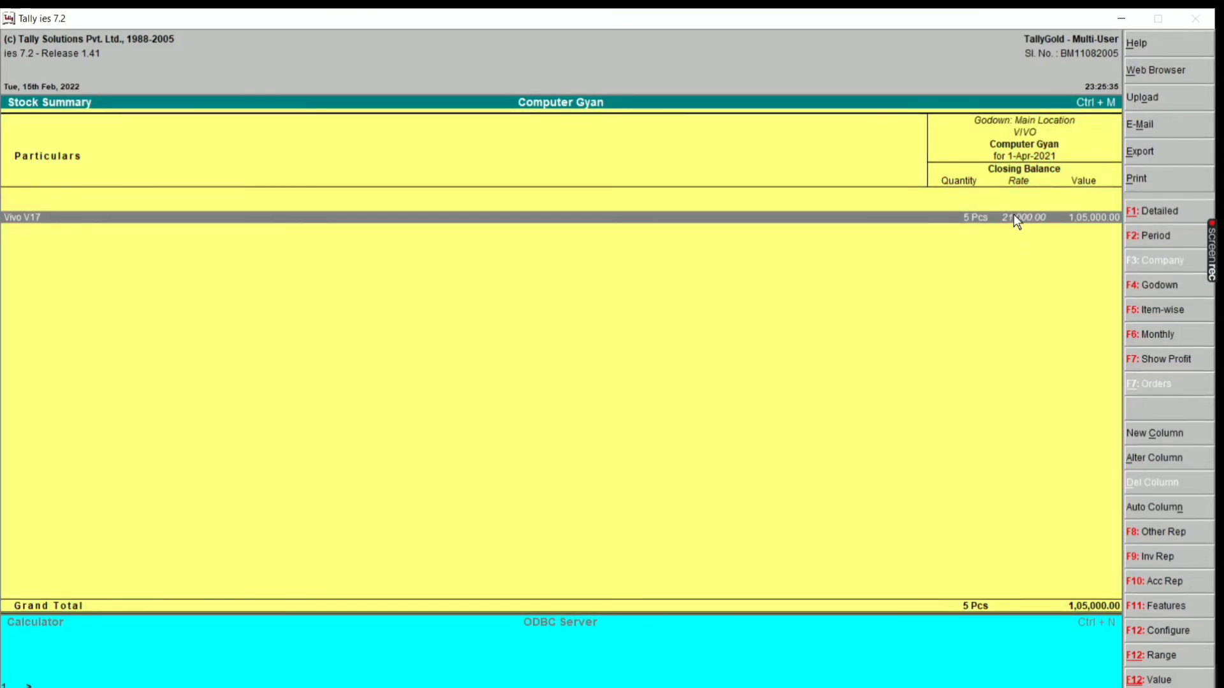
pyautogui.press('Return')
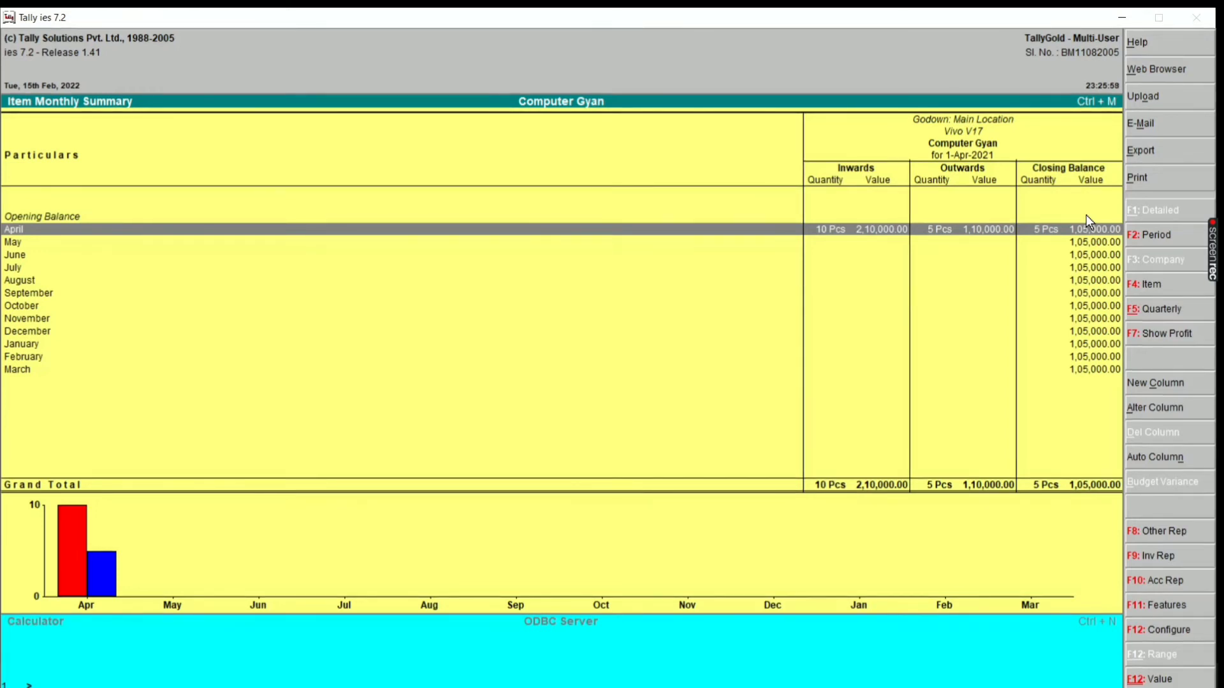
# Close the Main Location stock reports and return to the Gateway of Tally.
pyautogui.press('Escape')
pyautogui.press('Escape')
pyautogui.press('Escape')
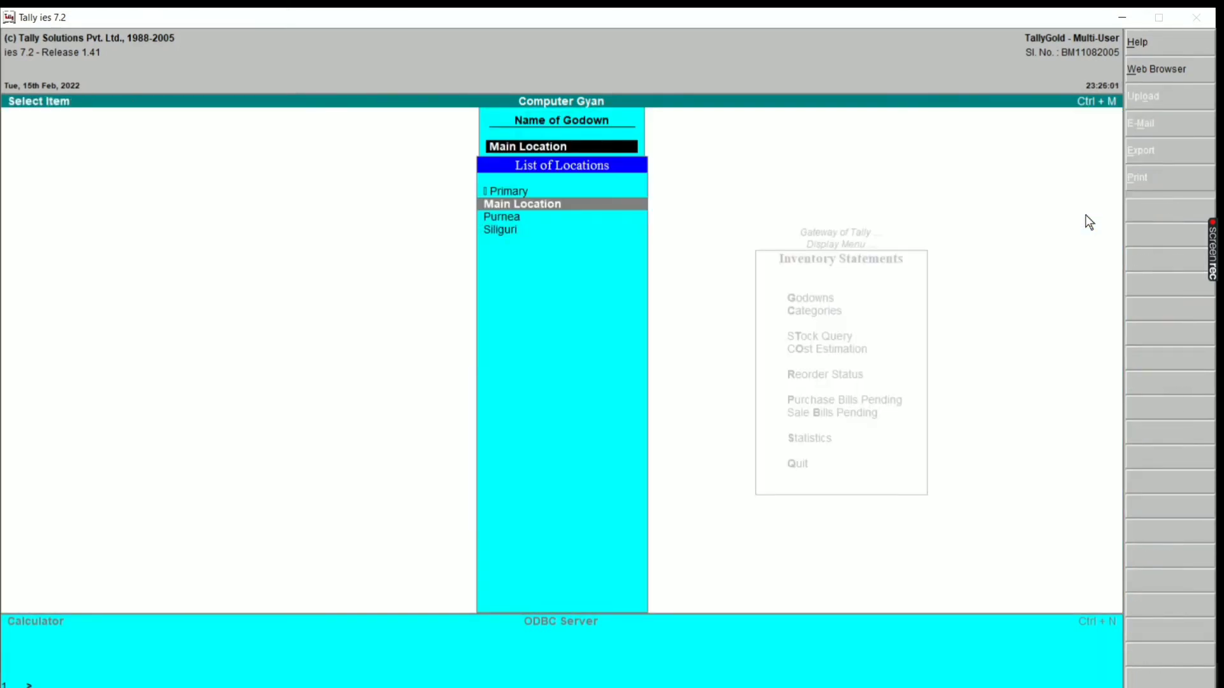
pyautogui.press('Escape')
pyautogui.press('Escape')
pyautogui.press('Escape')
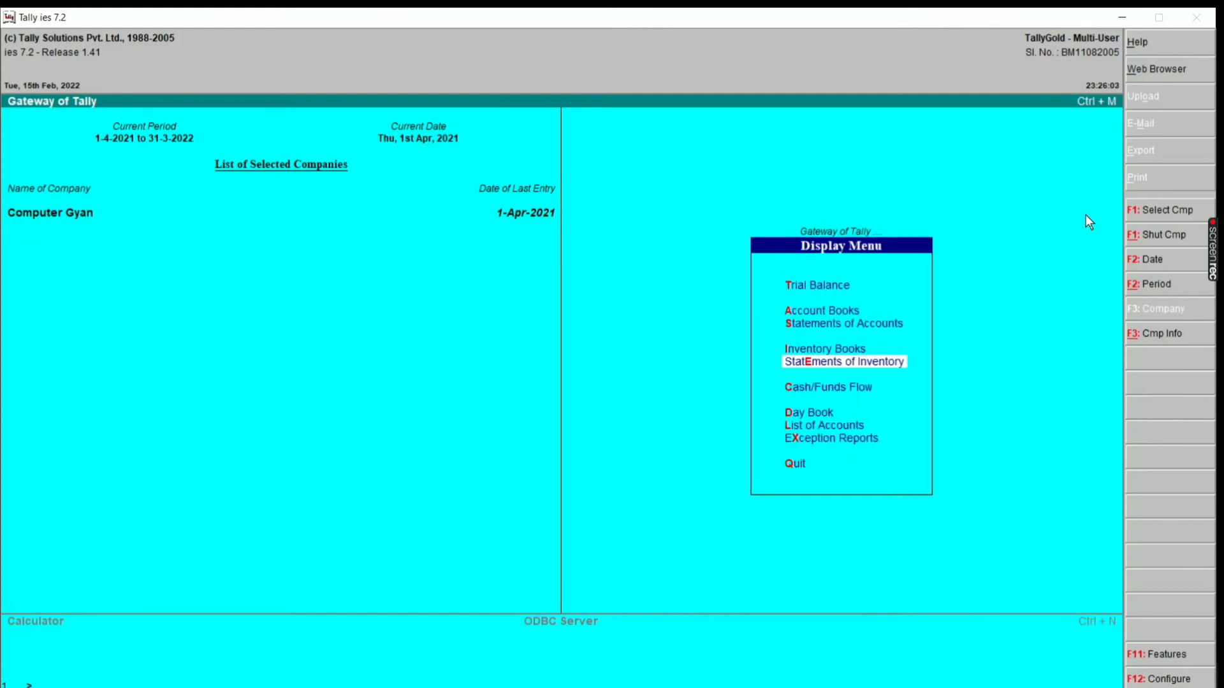
pyautogui.press('Escape')
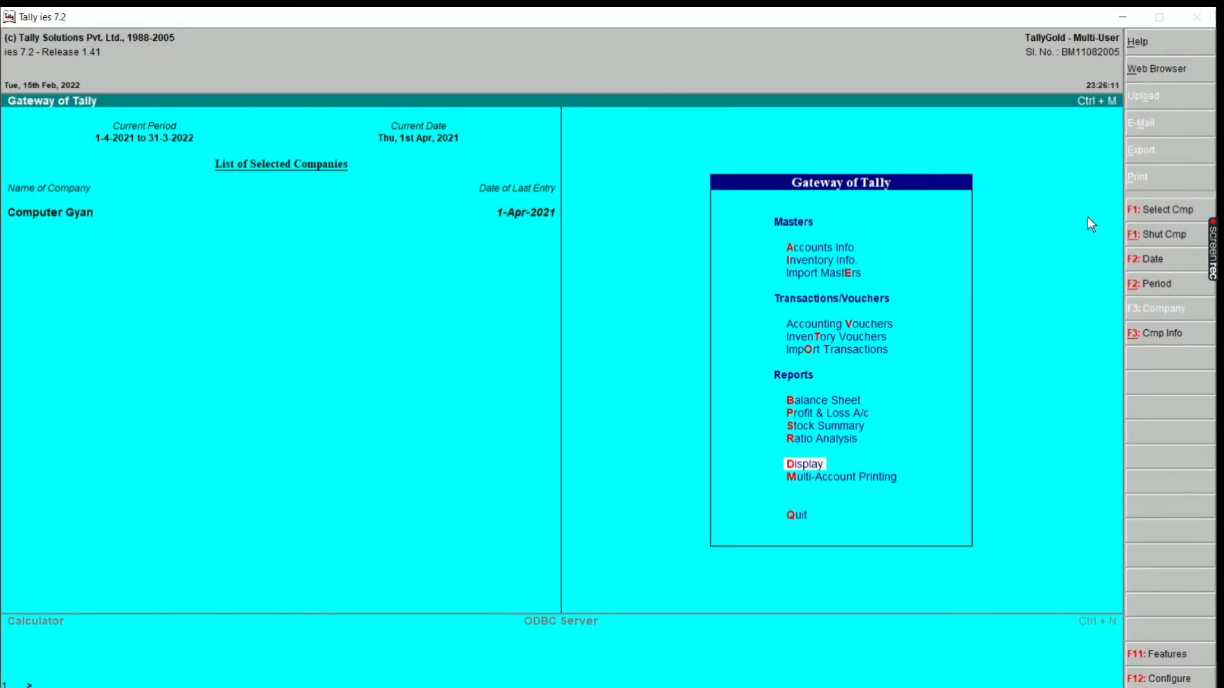
# Open inventory voucher creation with a new stock journal for transferring materials.
pyautogui.press('Up')
pyautogui.press('Up')
pyautogui.press('Up')
pyautogui.press('Up')
pyautogui.press('Up')
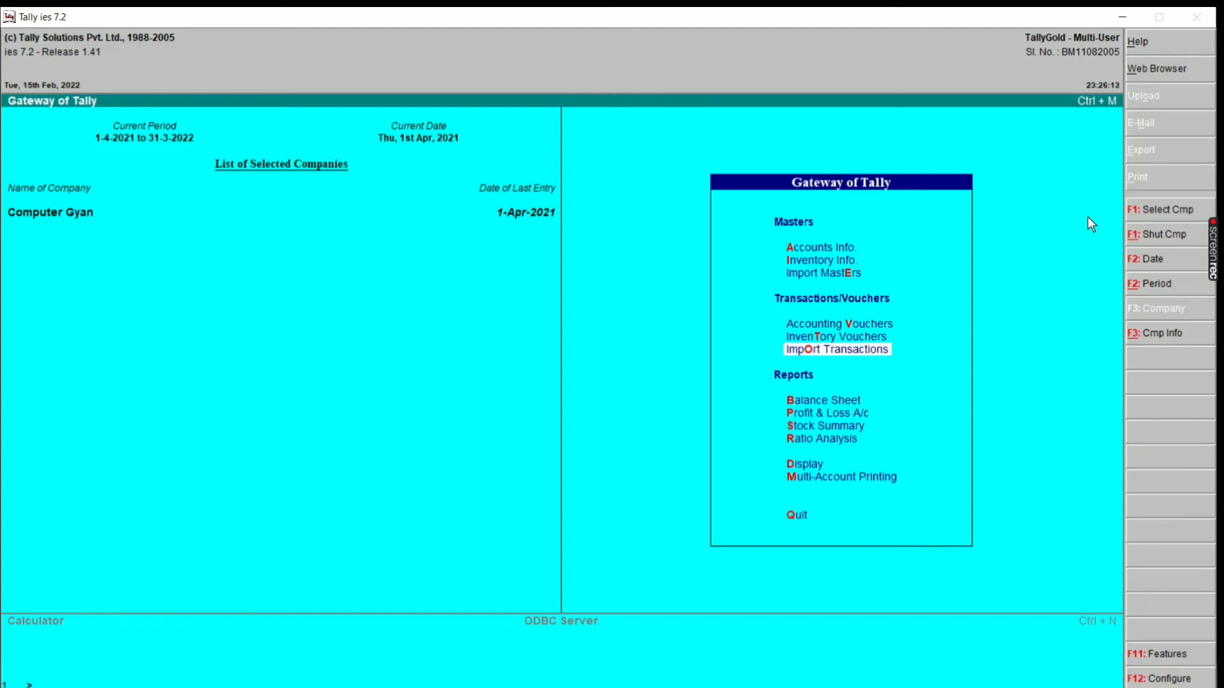
pyautogui.press('Up')
pyautogui.press('Up')
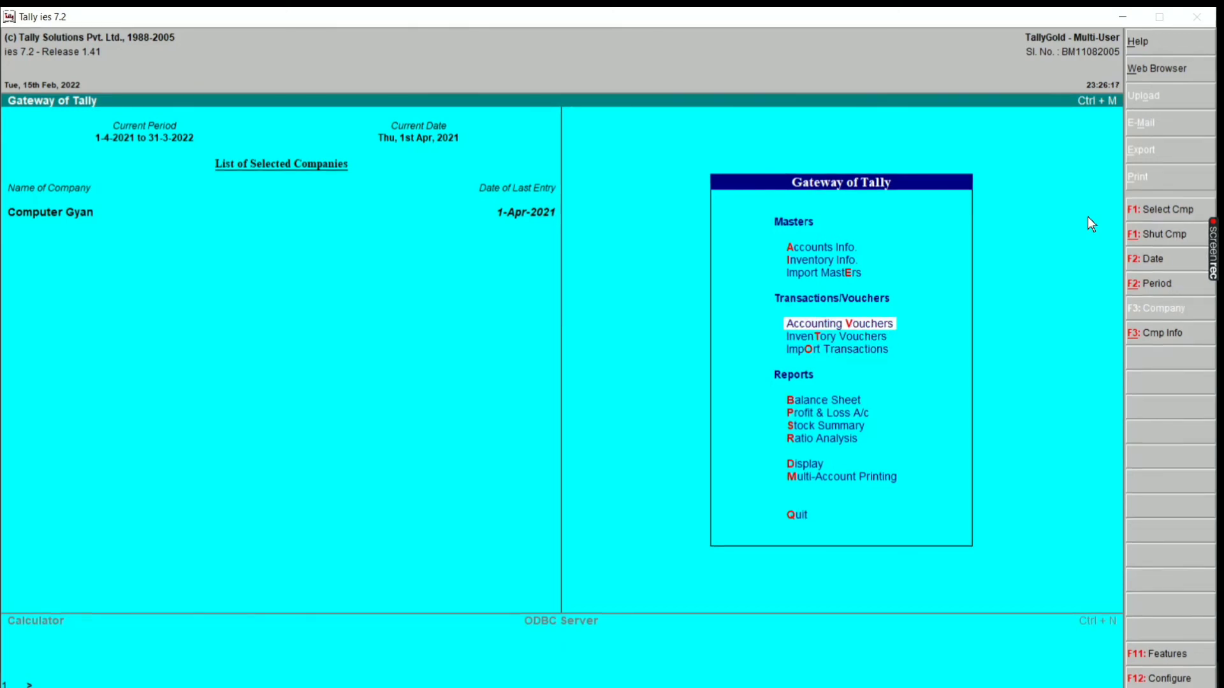
pyautogui.press('Down')
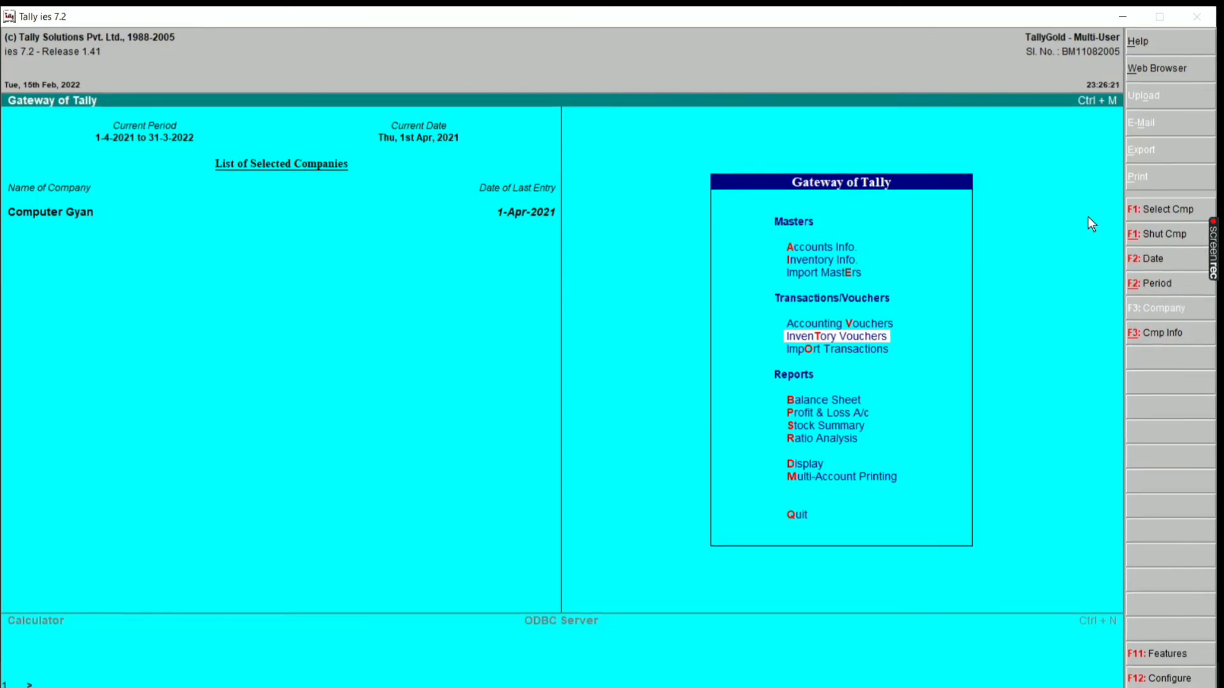
pyautogui.press('Return')
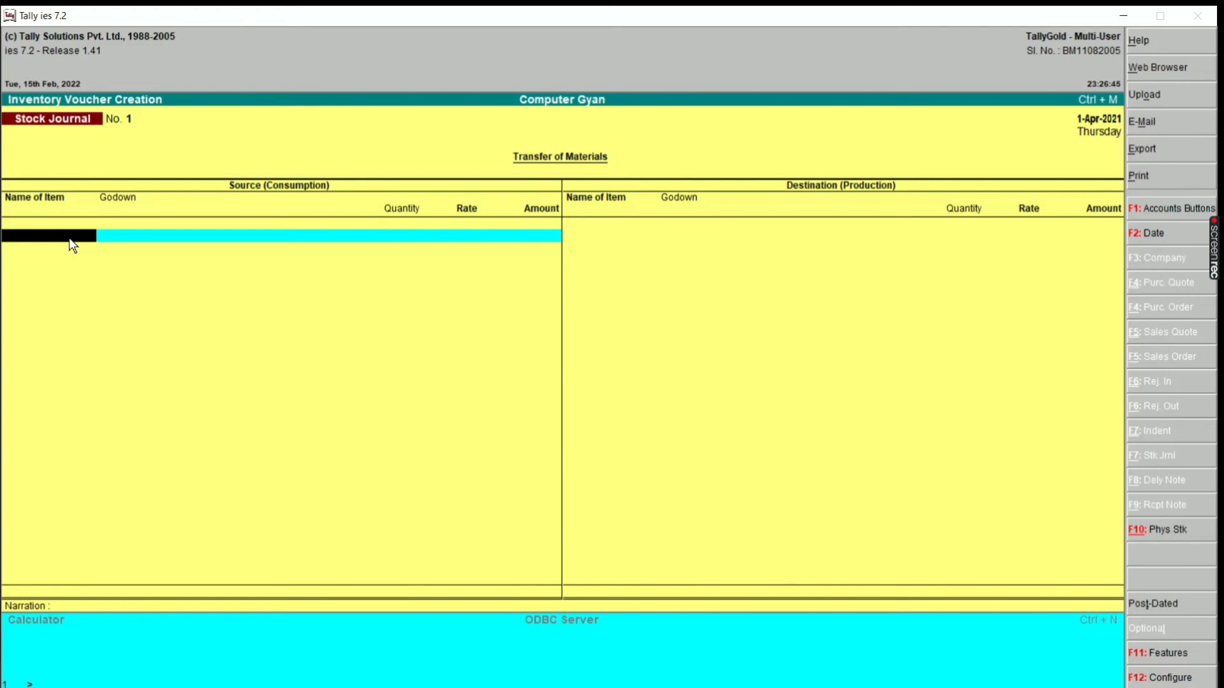
# Enter 15 Pcs of Vivo V17 from the Purnea godown as the source, accept the default rate, and end the source list.
pyautogui.press('Down')
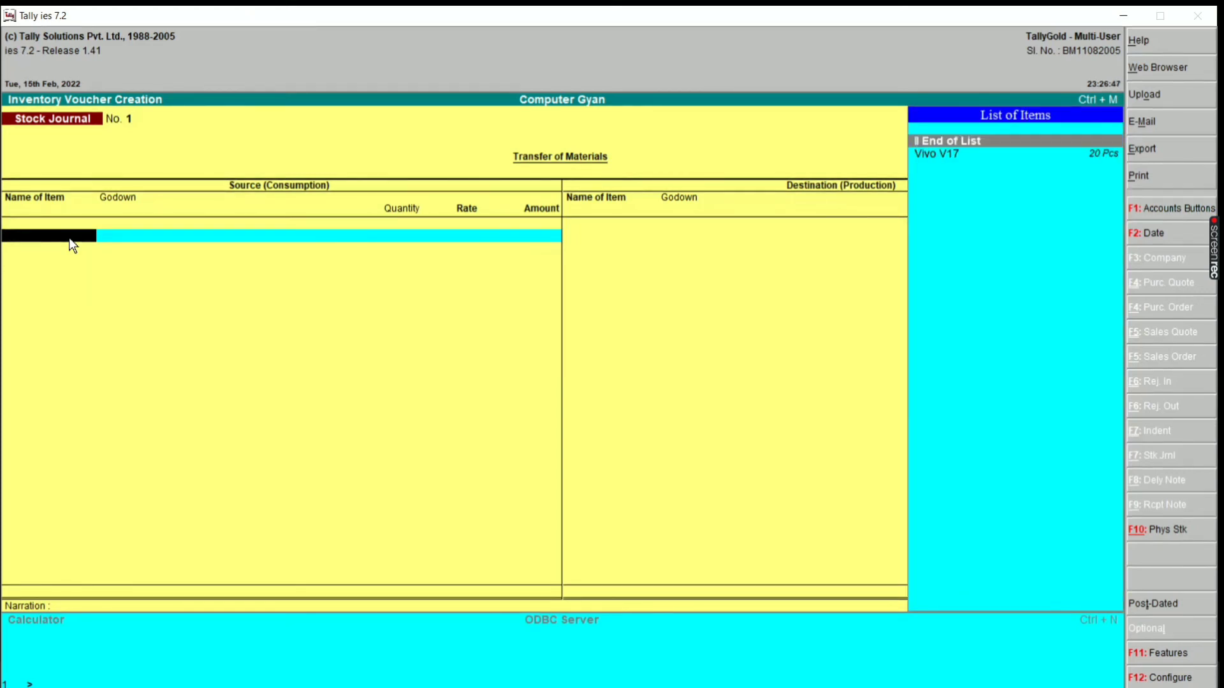
pyautogui.press('Return')
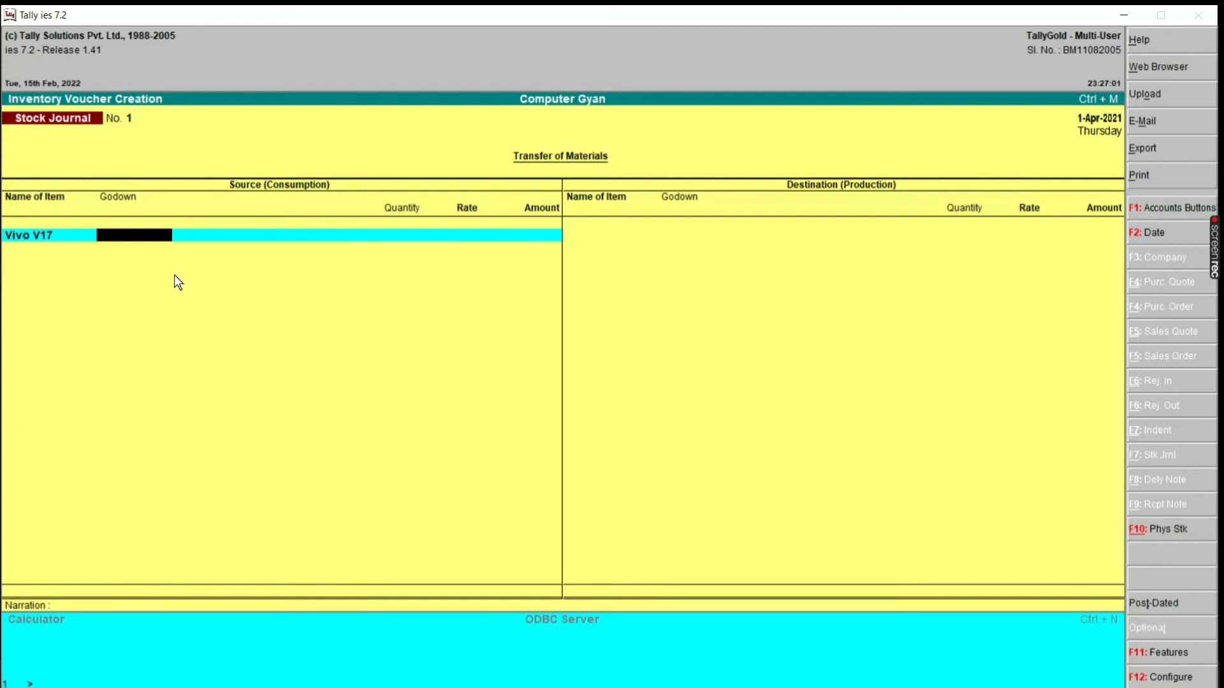
pyautogui.write('P')
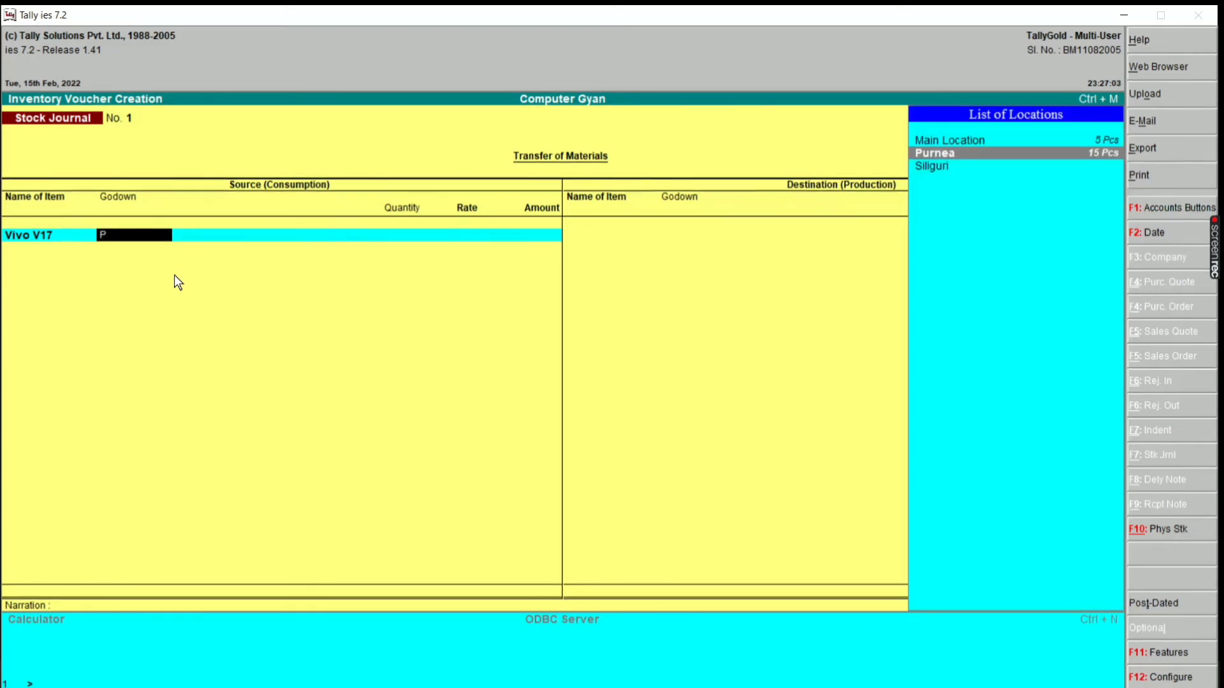
pyautogui.press('Return')
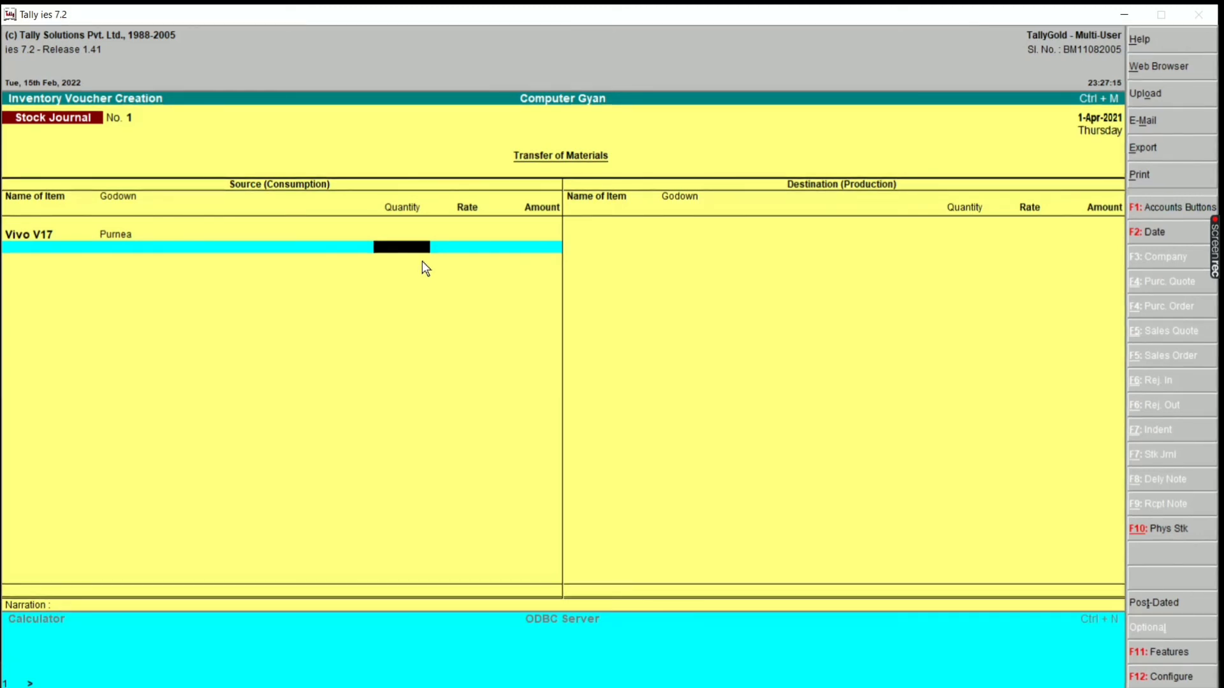
pyautogui.write('1')
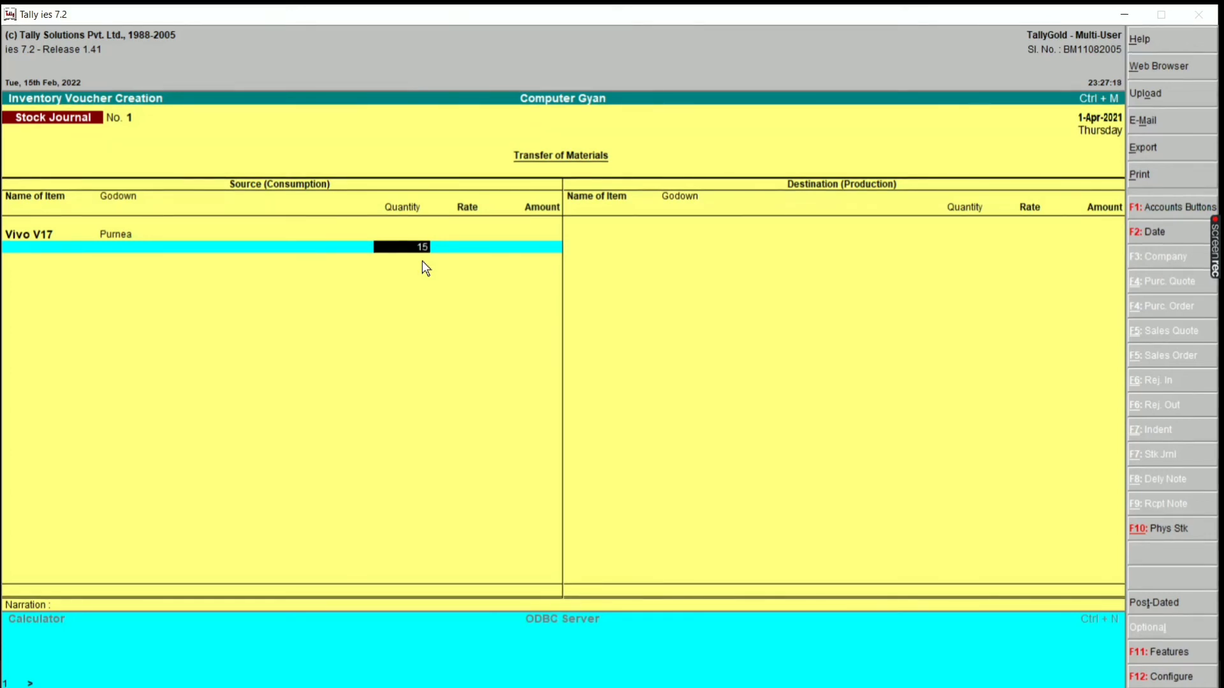
pyautogui.write('5')
pyautogui.press('Return')
pyautogui.press('Return')
pyautogui.press('Return')
pyautogui.press('Return')
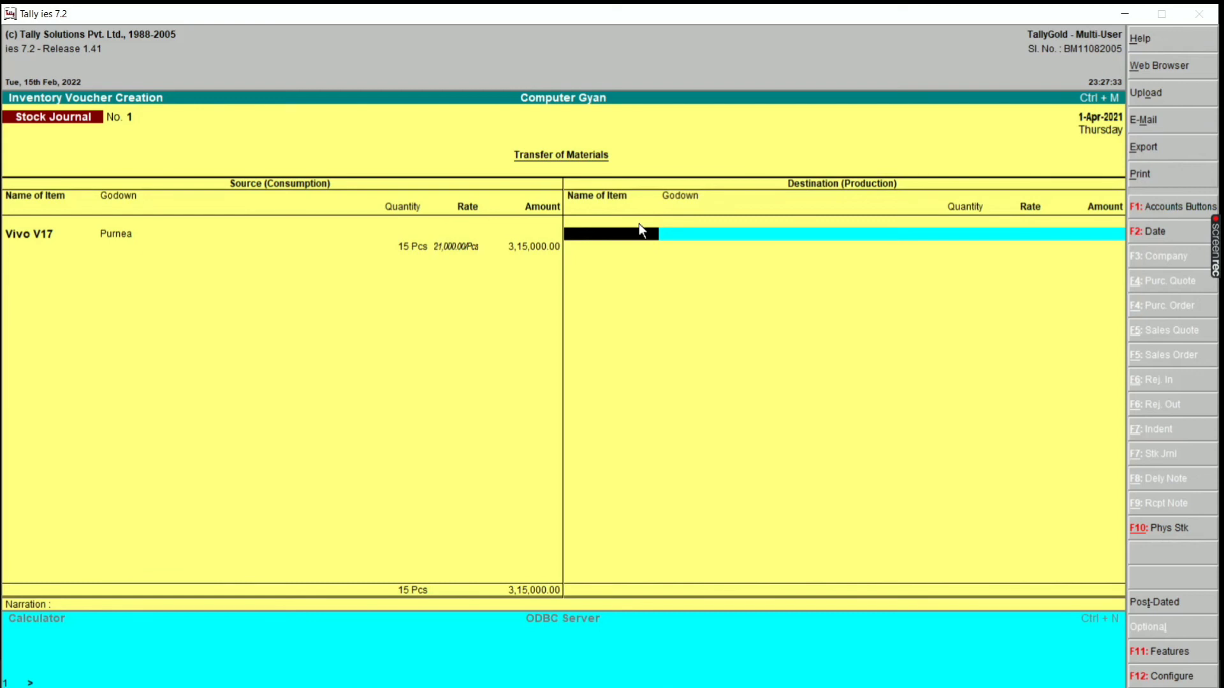
# Enter 15 Pcs of Vivo V17 to Main Location as the destination, accepting the default rate and amount.
pyautogui.write('V')
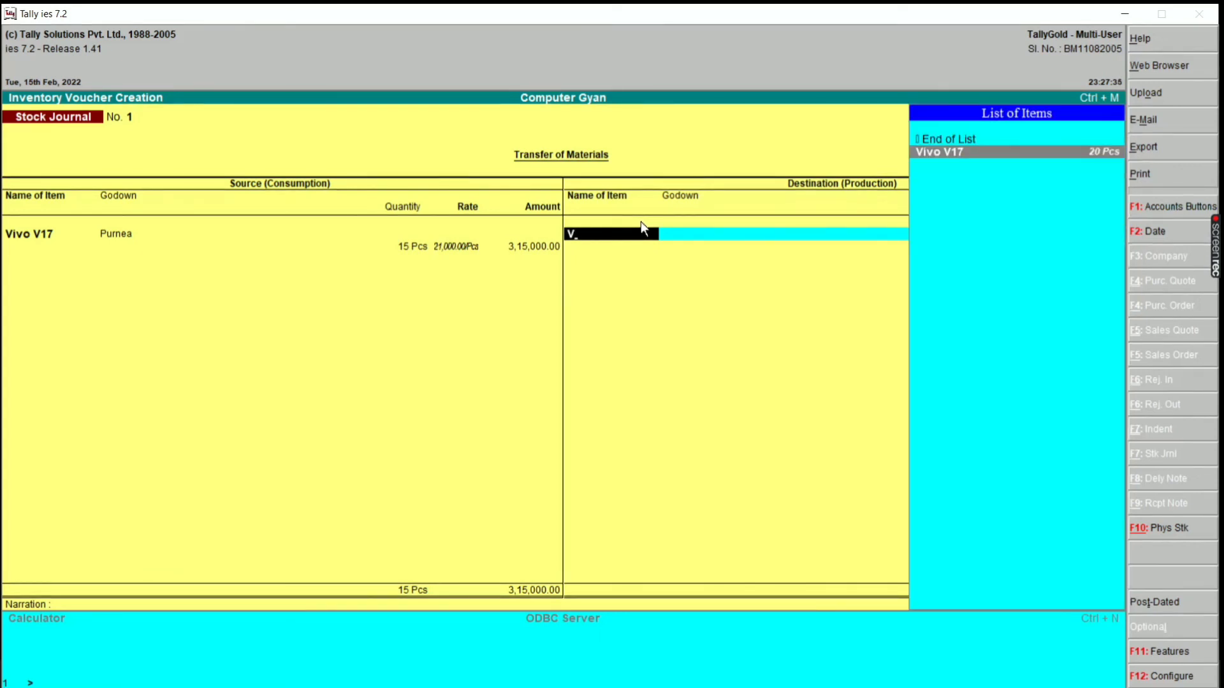
pyautogui.press('Return')
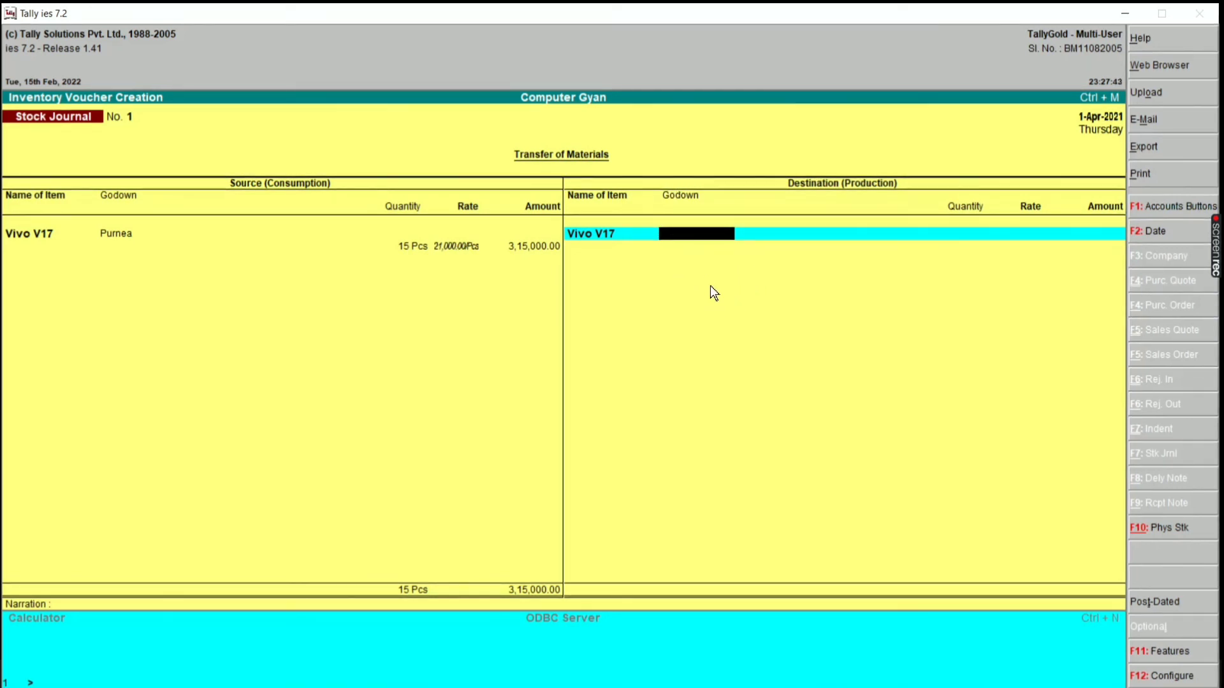
pyautogui.write('Ma')
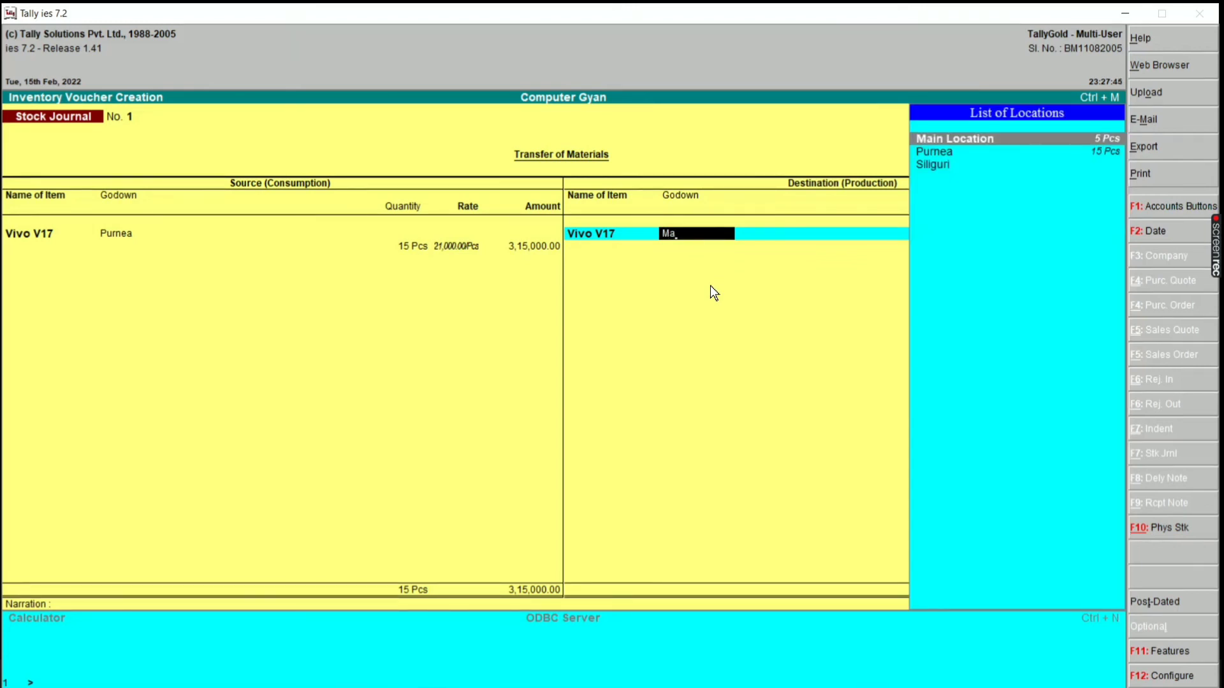
pyautogui.press('Return')
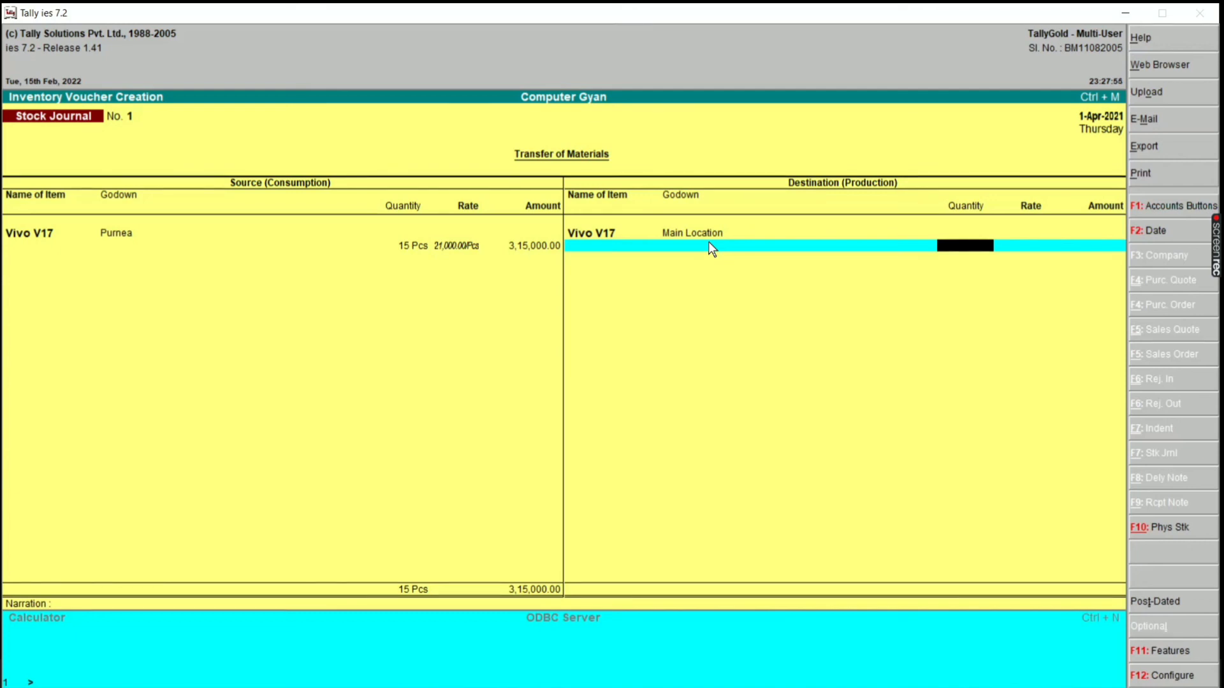
pyautogui.write('5')
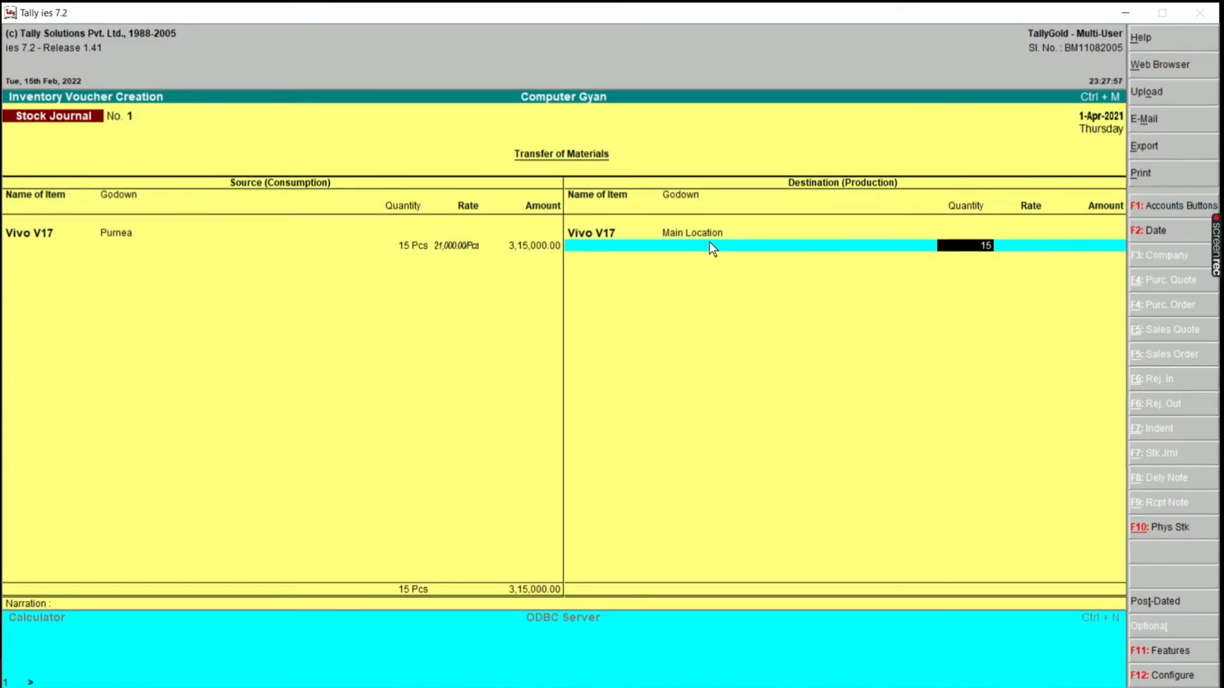
pyautogui.press('Return')
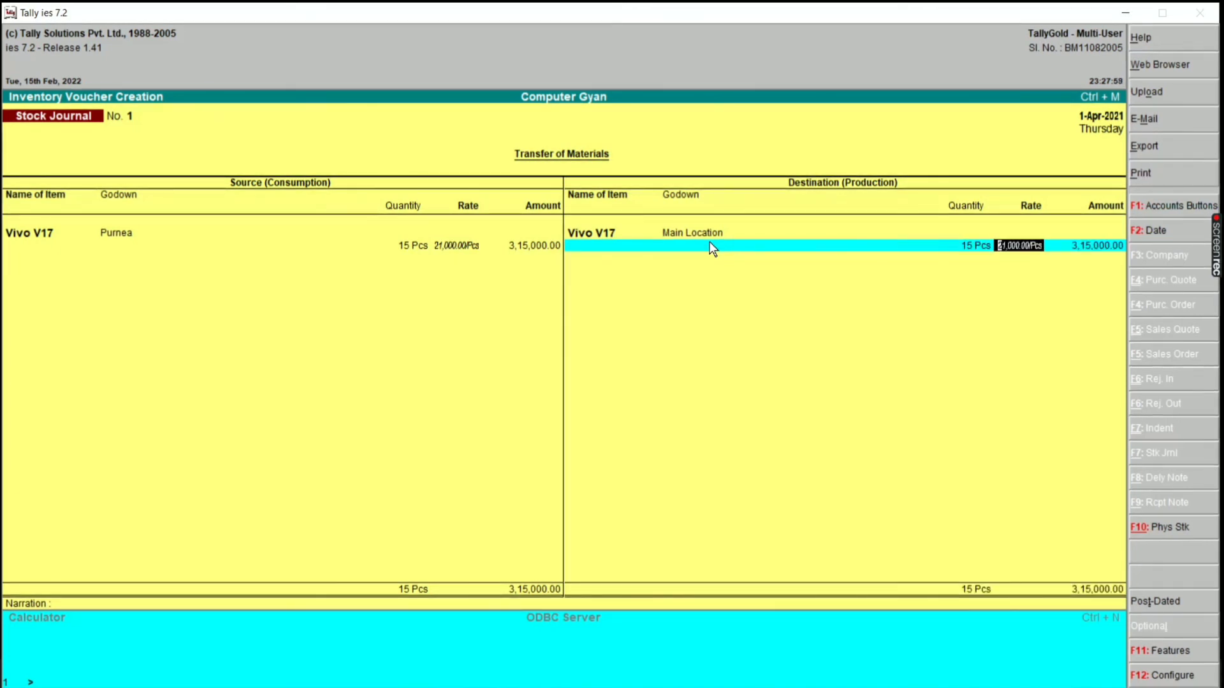
pyautogui.press('Return')
pyautogui.press('Return')
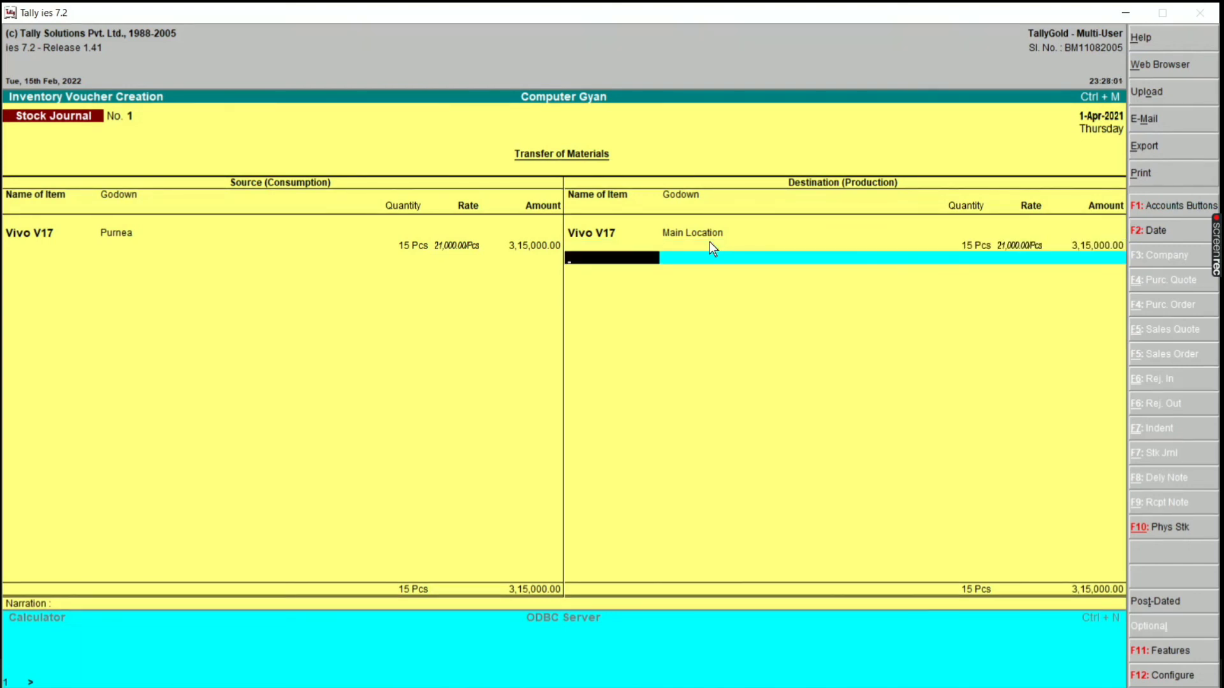
# End the destination list without a narration, accept the stock journal, and return to the Gateway of Tally.
pyautogui.press('Return')
pyautogui.press('Return')
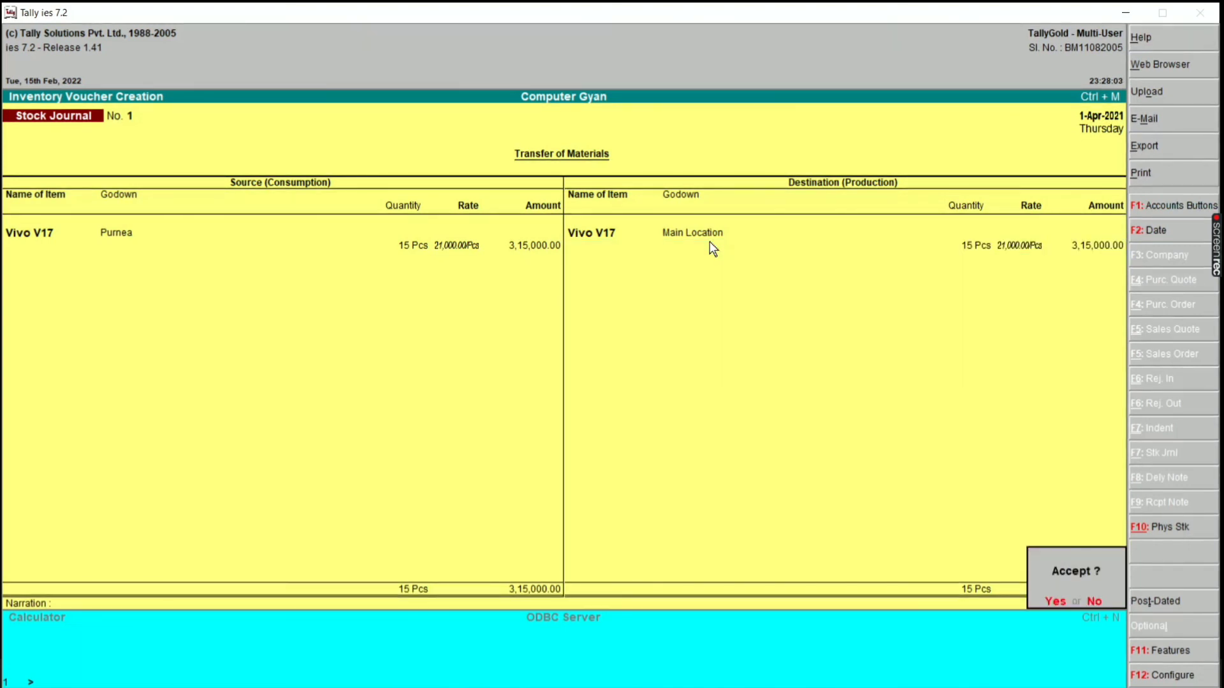
pyautogui.press('Return')
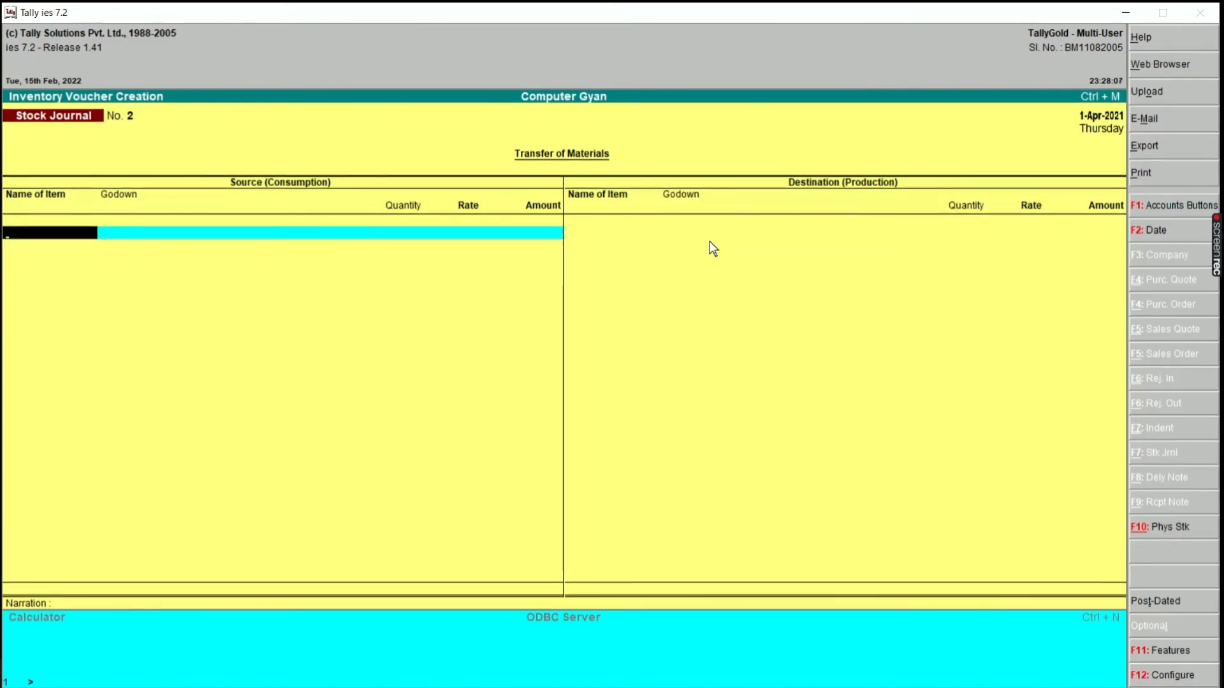
pyautogui.press('Escape')
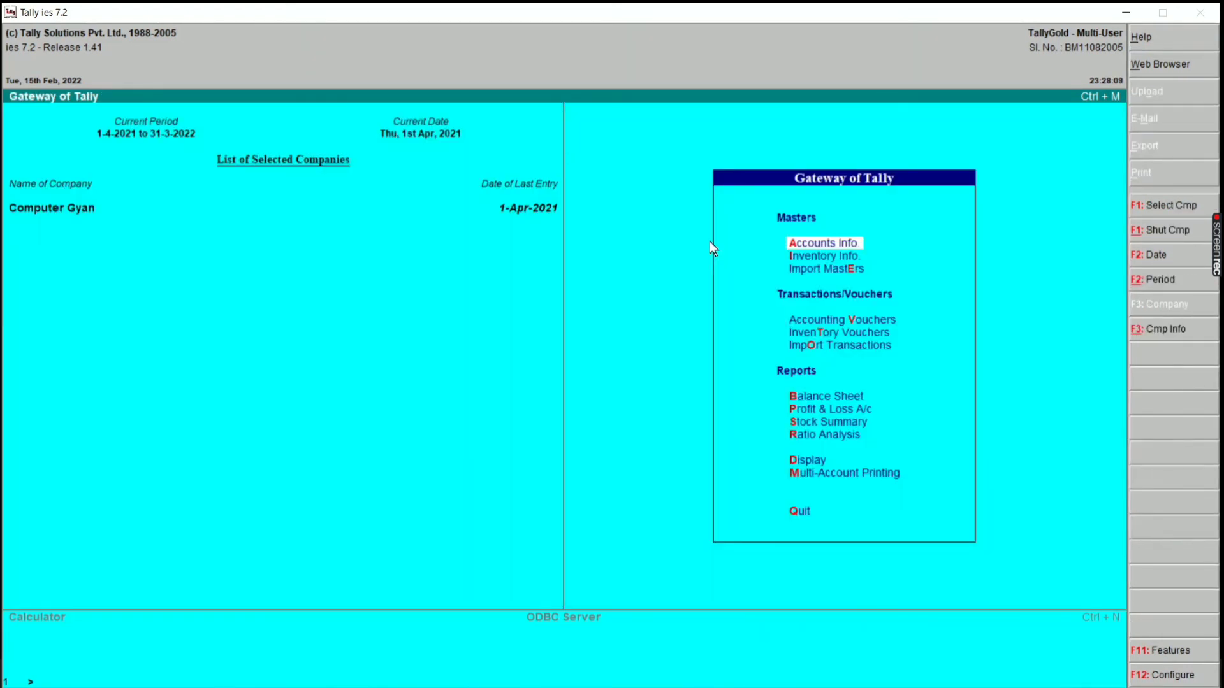
# Open the Statements of Inventory from the display reports to check the stock after the transfer.
pyautogui.press('Down')
pyautogui.press('Down')
pyautogui.press('Down')
pyautogui.press('Down')
pyautogui.press('Down')
pyautogui.press('Down')
pyautogui.press('Down')
pyautogui.press('Down')
pyautogui.press('Down')
pyautogui.press('Down')
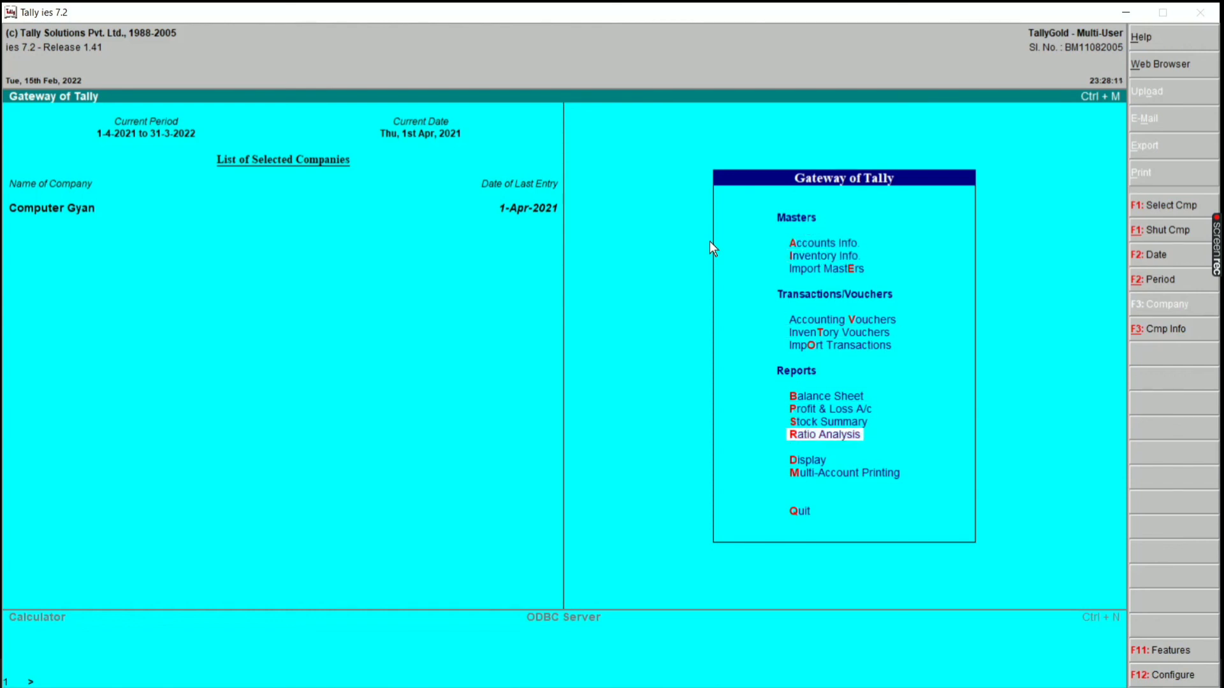
pyautogui.press('Return')
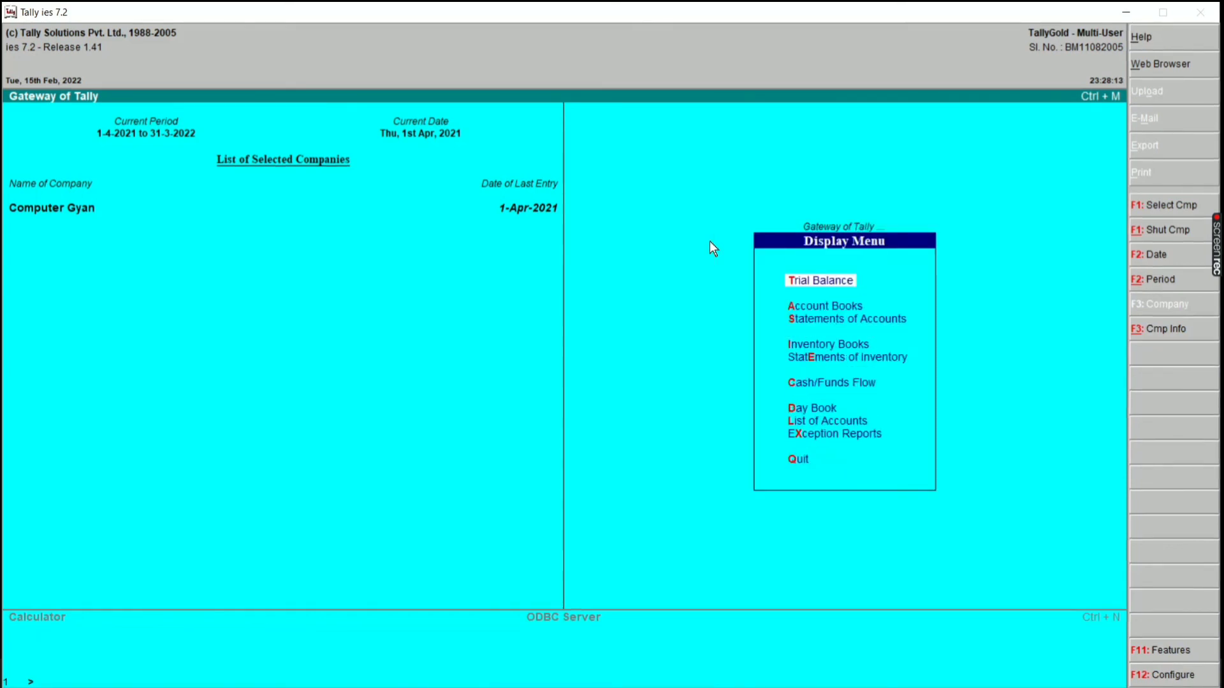
pyautogui.press('Down')
pyautogui.press('Down')
pyautogui.press('Down')
pyautogui.press('Down')
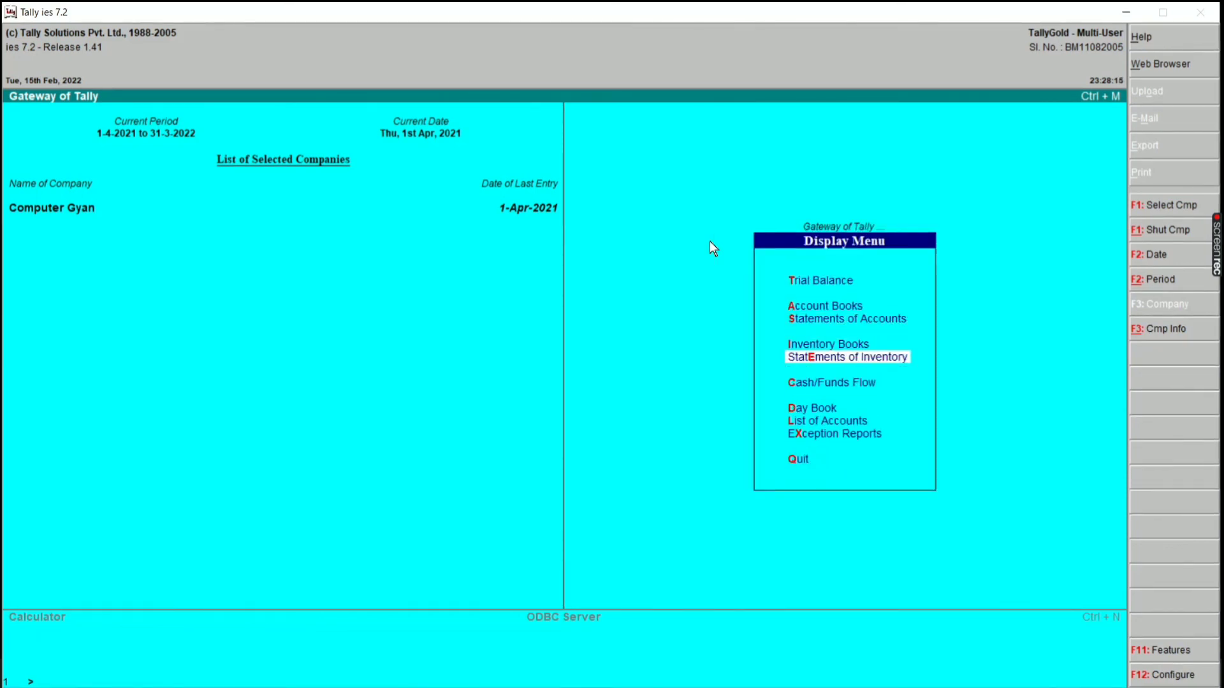
pyautogui.press('Return')
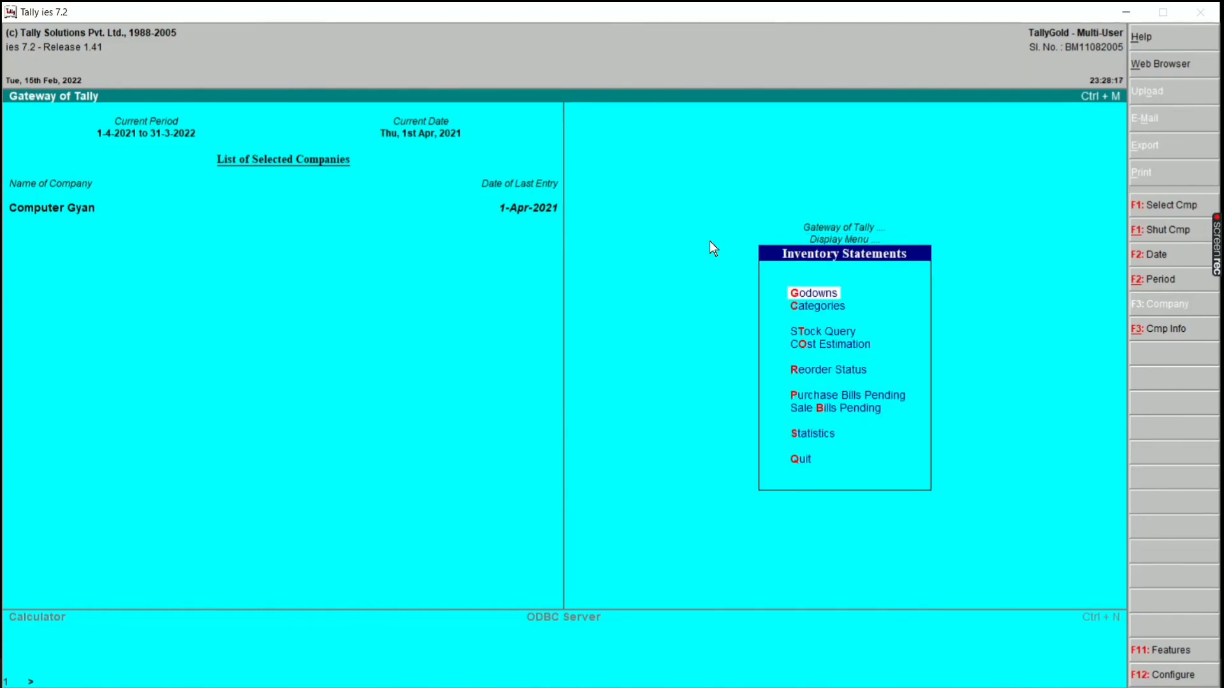
# Open the godown summary for Main Location and drill down into the VIVO stock group.
pyautogui.press('Return')
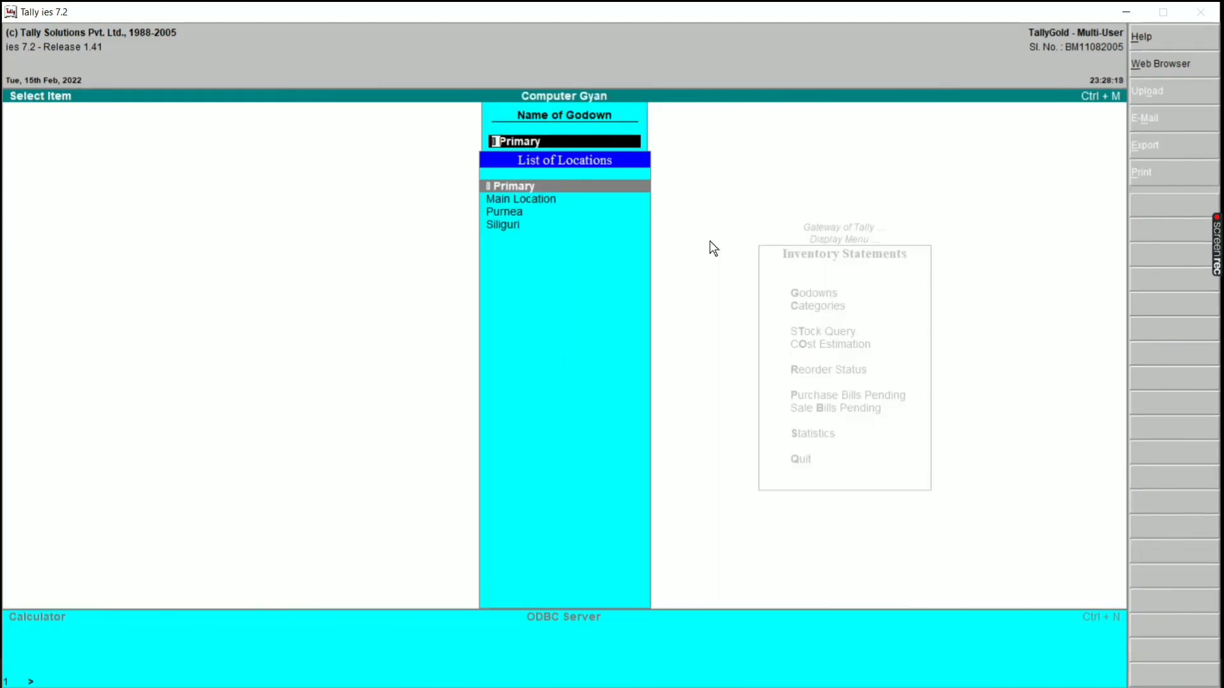
pyautogui.press('Down')
pyautogui.press('Return')
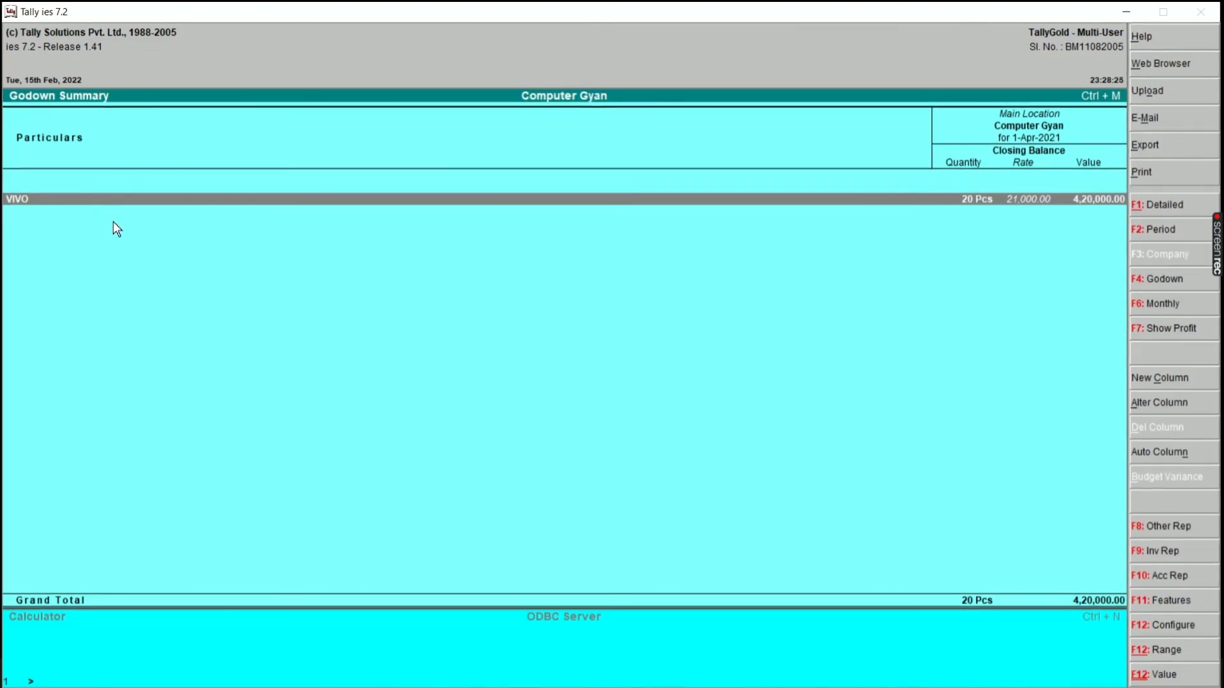
pyautogui.press('Return')
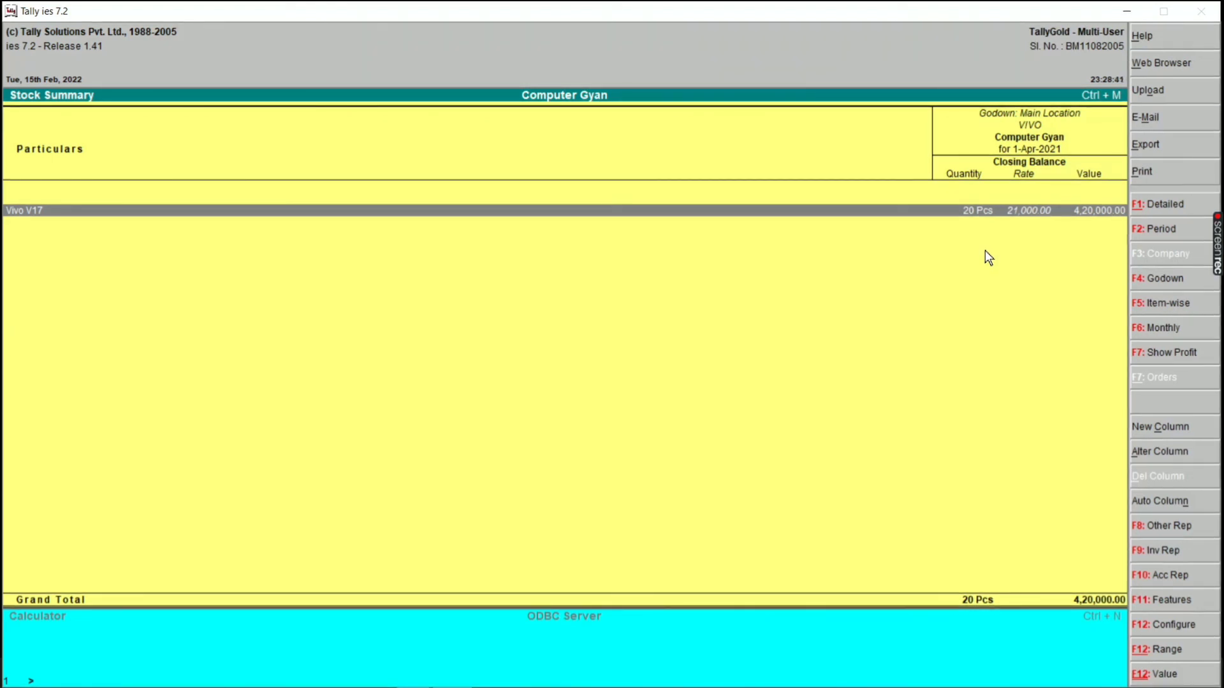
# Close the VIVO stock summary, godown summary and display menus to return to the Gateway of Tally.
pyautogui.press('F4')
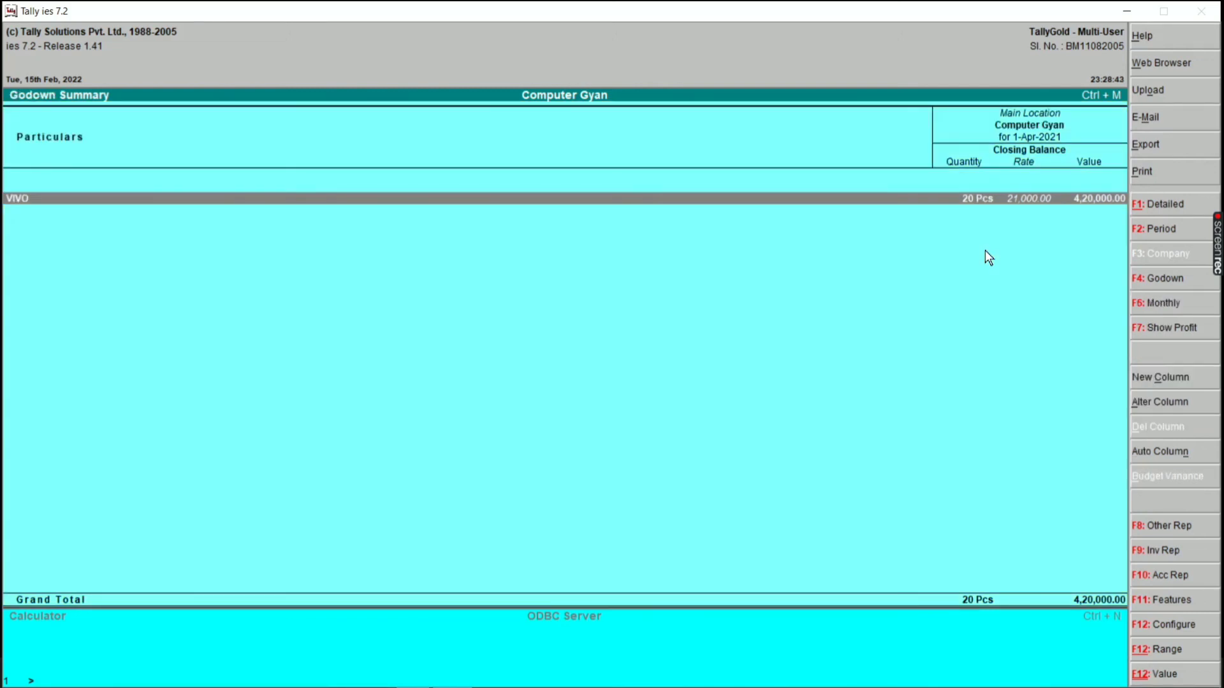
pyautogui.press('BackSpace')
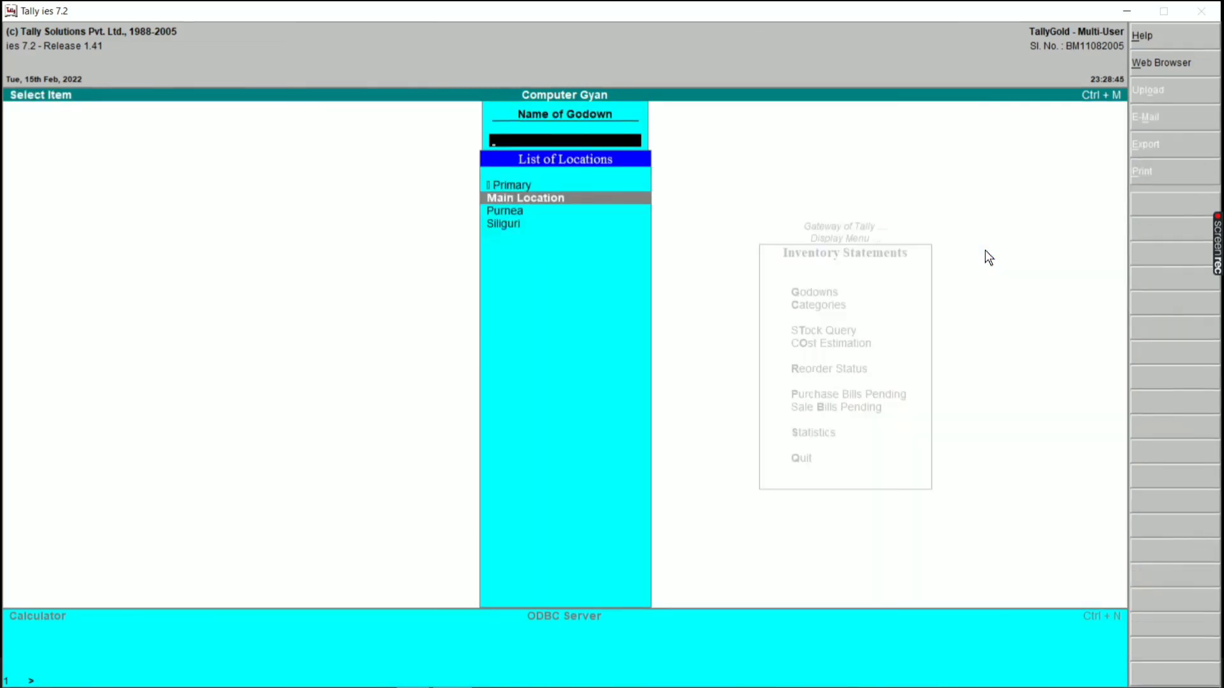
pyautogui.press('Escape')
pyautogui.press('Escape')
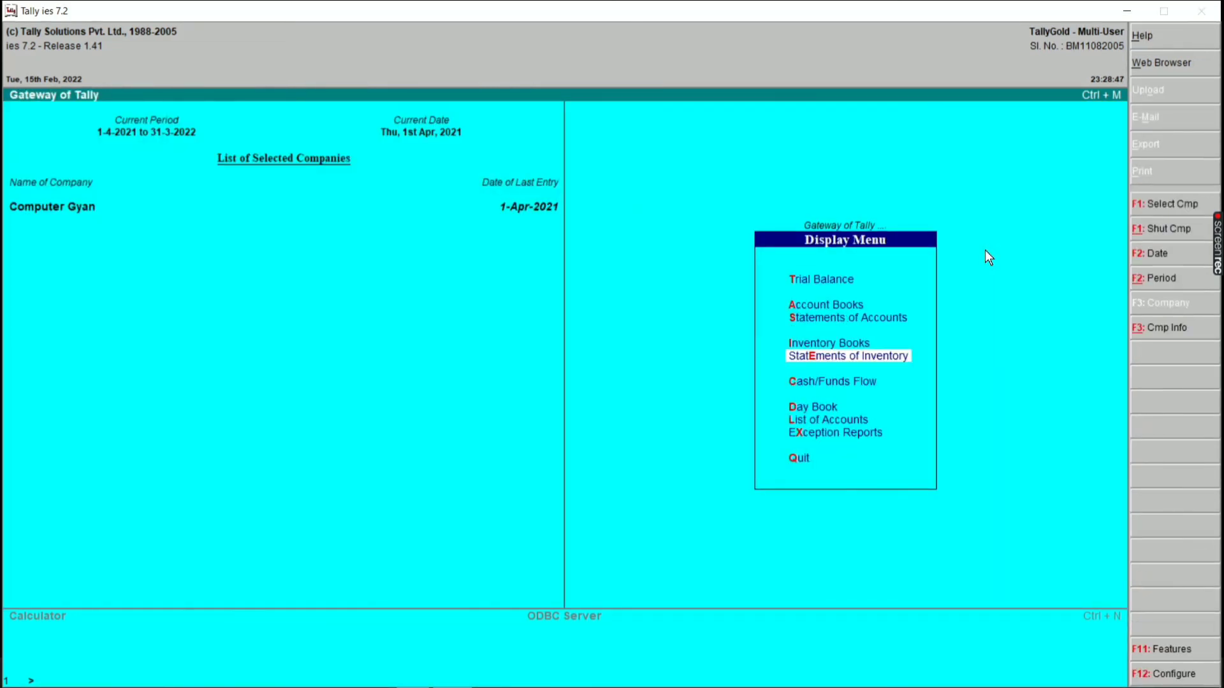
pyautogui.press('Escape')
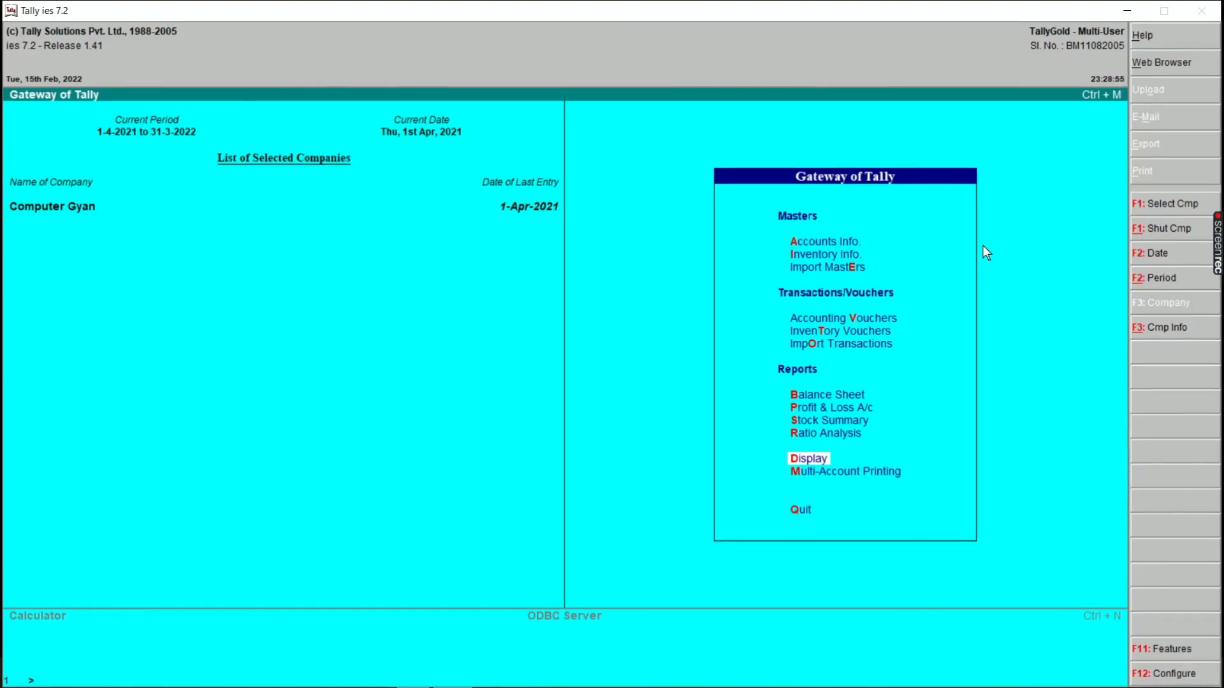
pyautogui.press('Up')
pyautogui.press('Up')
pyautogui.press('Up')
pyautogui.press('Up')
pyautogui.press('Up')
pyautogui.press('Up')
pyautogui.press('Up')
pyautogui.press('Up')
pyautogui.press('Up')
pyautogui.press('Up')
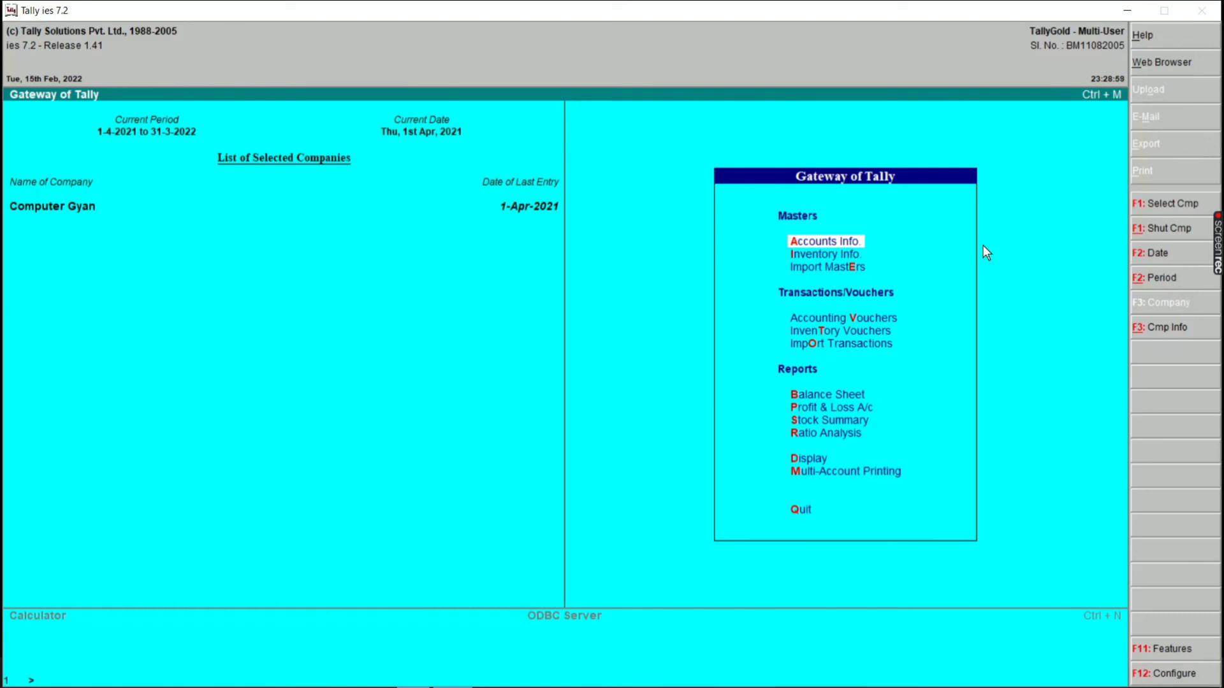
pyautogui.press('Down')
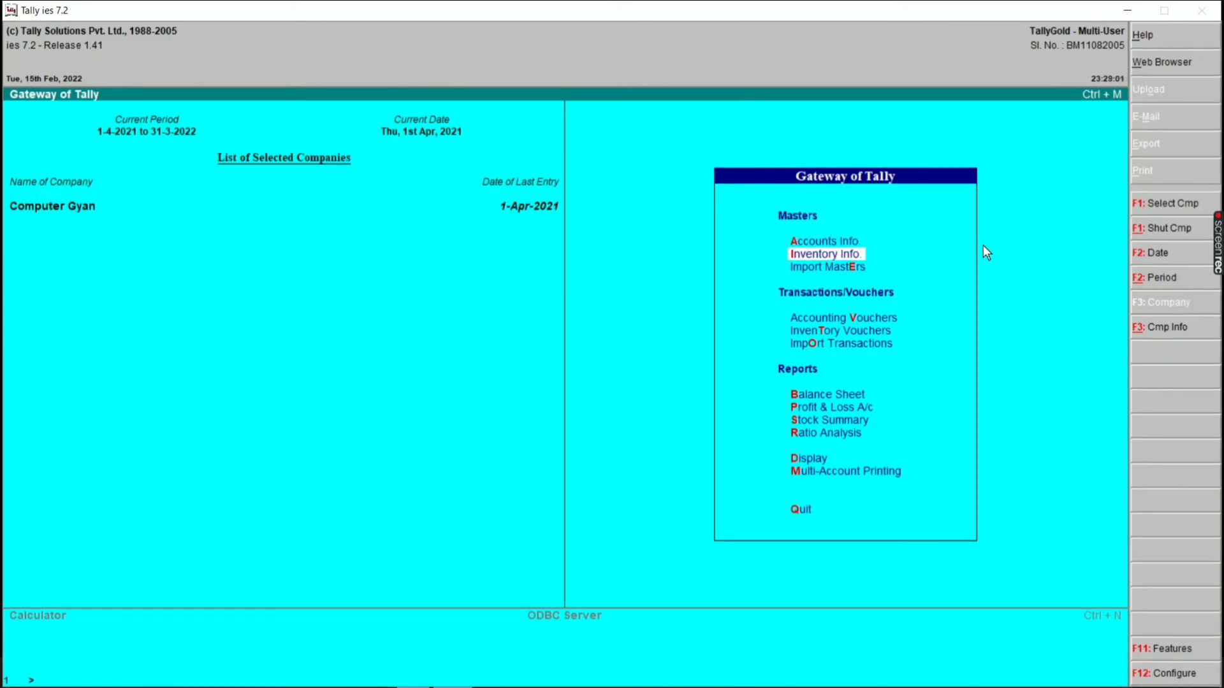
pyautogui.press('Up')
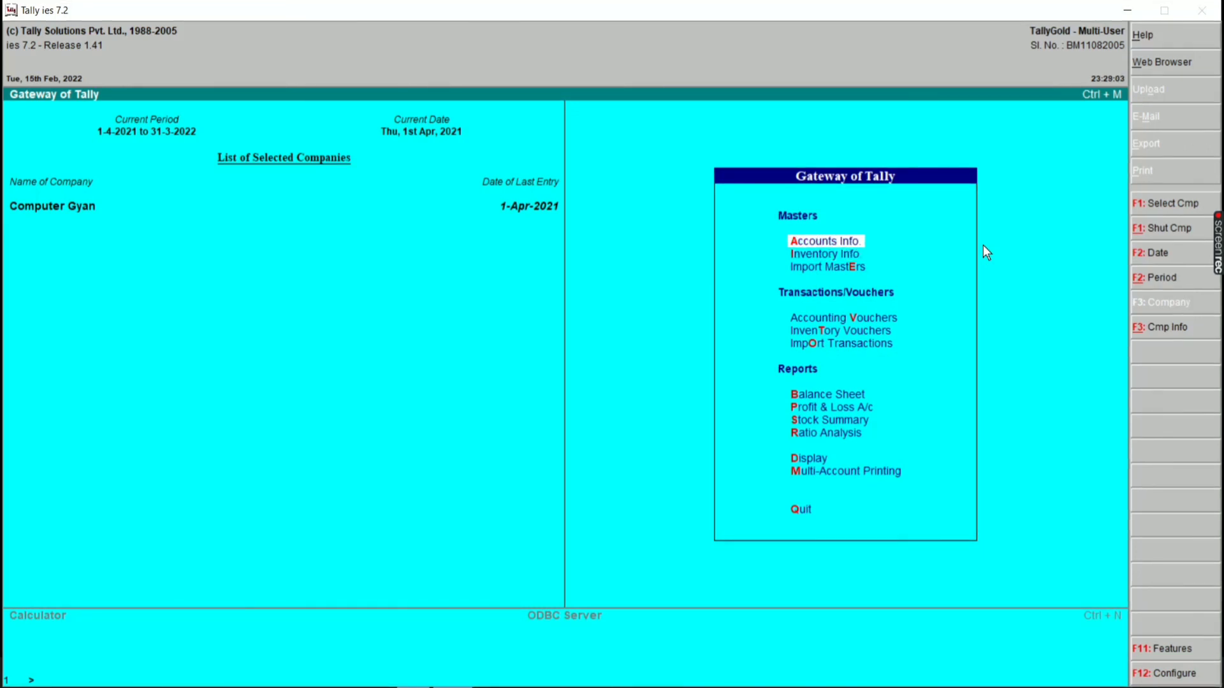
pyautogui.press('Down')
pyautogui.press('Down')
pyautogui.press('Down')
pyautogui.press('Down')
pyautogui.press('Down')
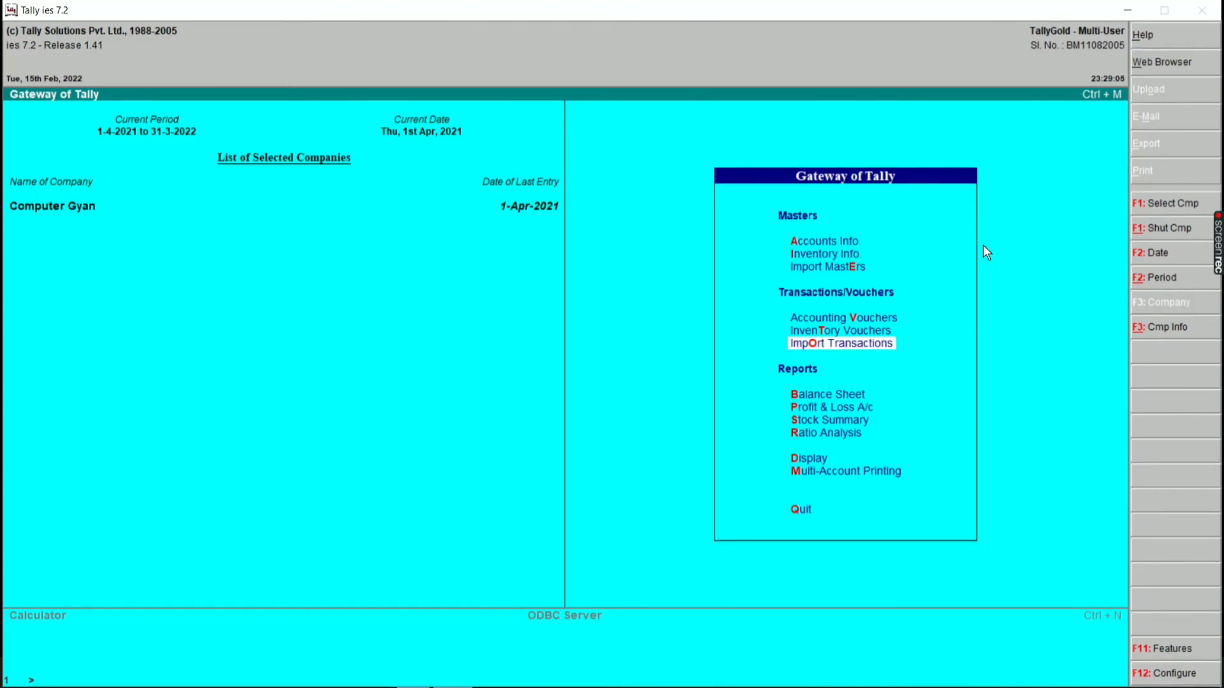